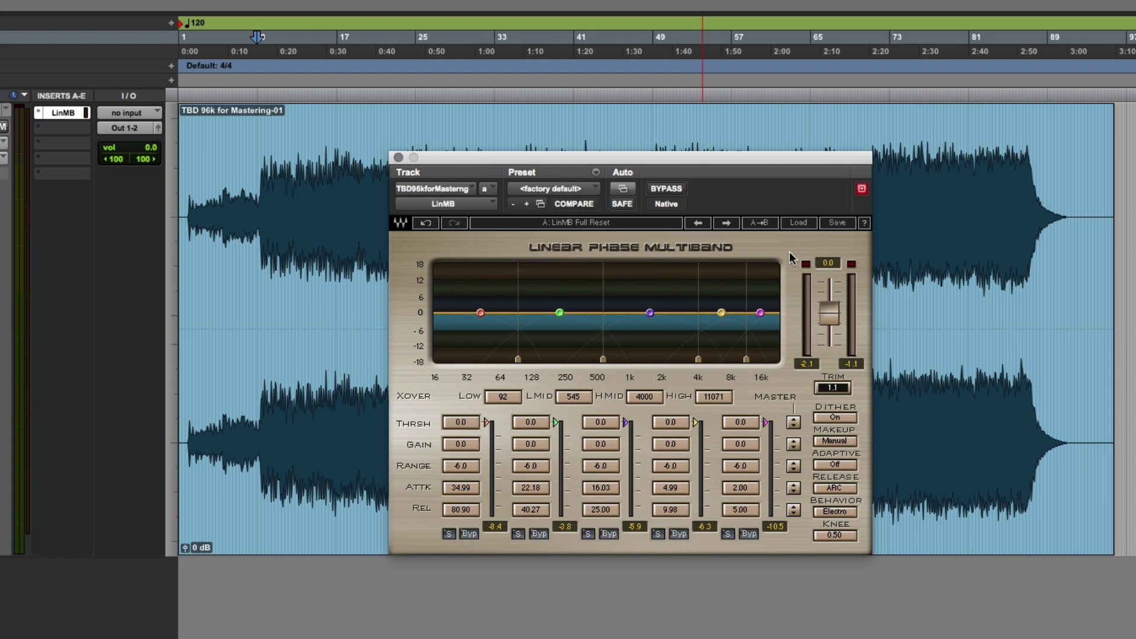
# Step: Play the track, lower the threshold of all bands together to -17.6, and set the highest band's range to 5.7
pyautogui.press('space')
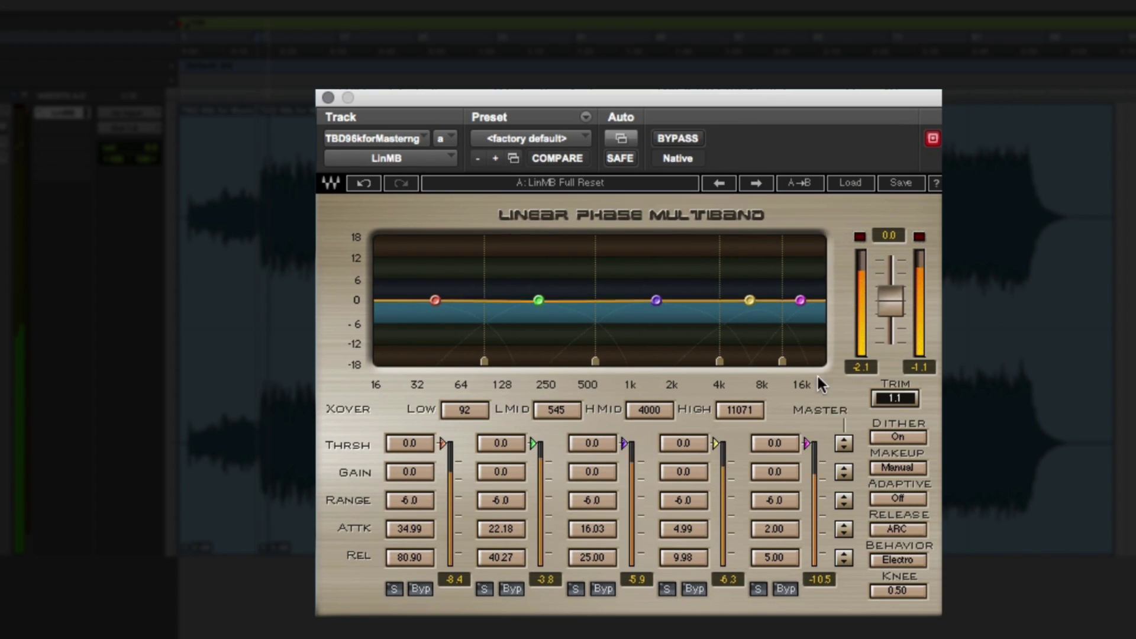
pyautogui.moveTo(844, 445); pyautogui.dragTo(844, 549)
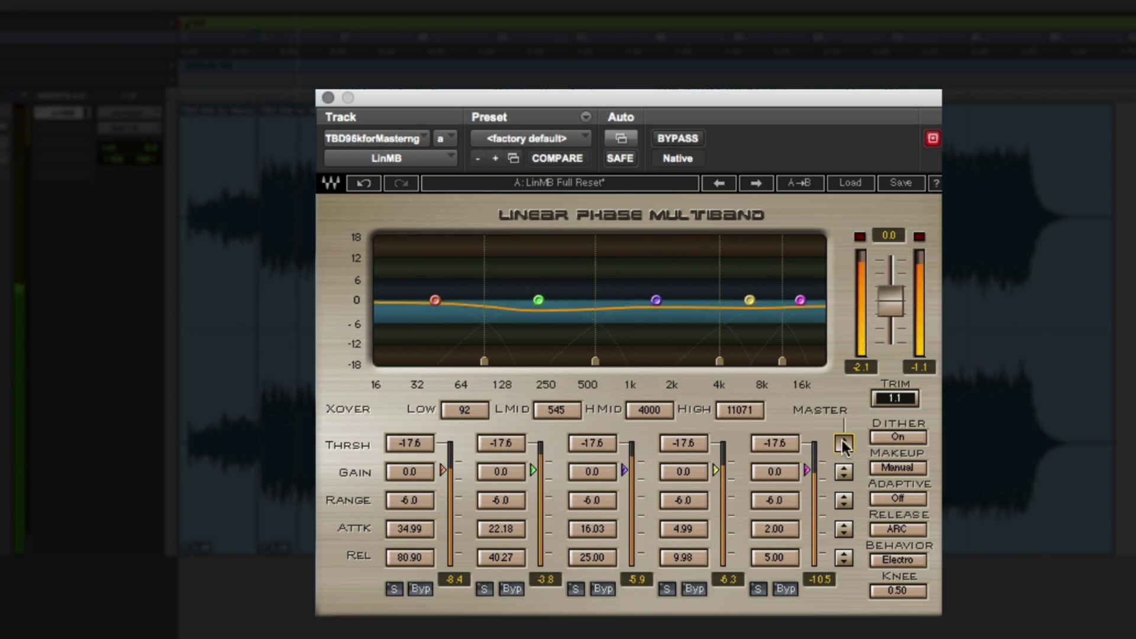
pyautogui.moveTo(771, 502); pyautogui.dragTo(771, 461)
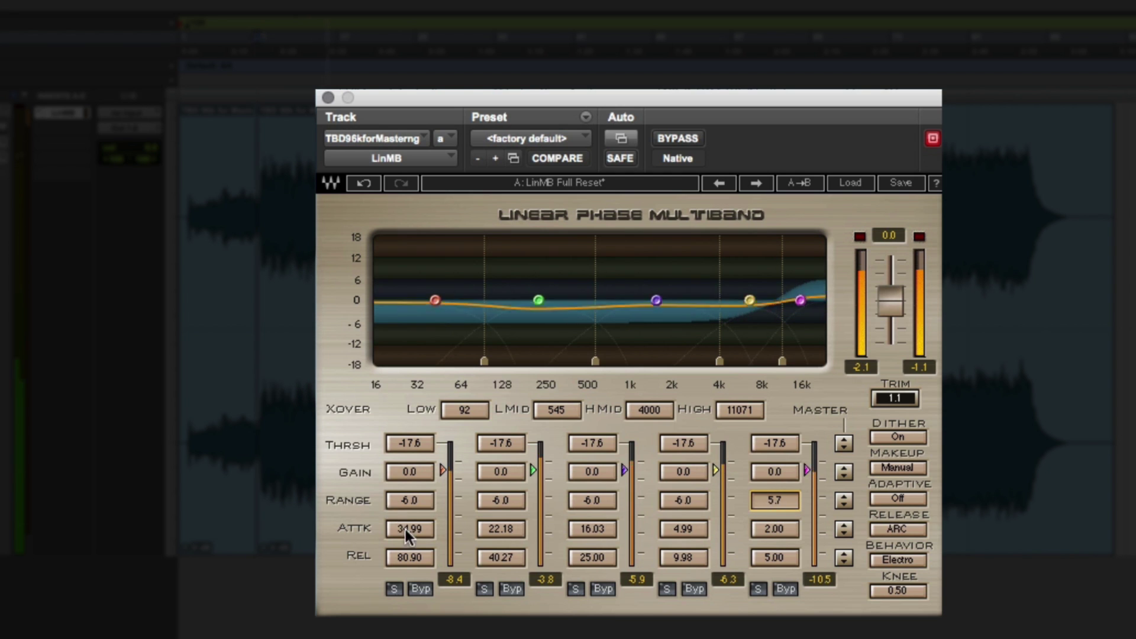
# Step: Set the lowest band's range to 3.7 and raise its gain to 2.4, with the low crossover at 85
pyautogui.click(409, 502)
pyautogui.moveTo(409, 502); pyautogui.dragTo(409, 468)
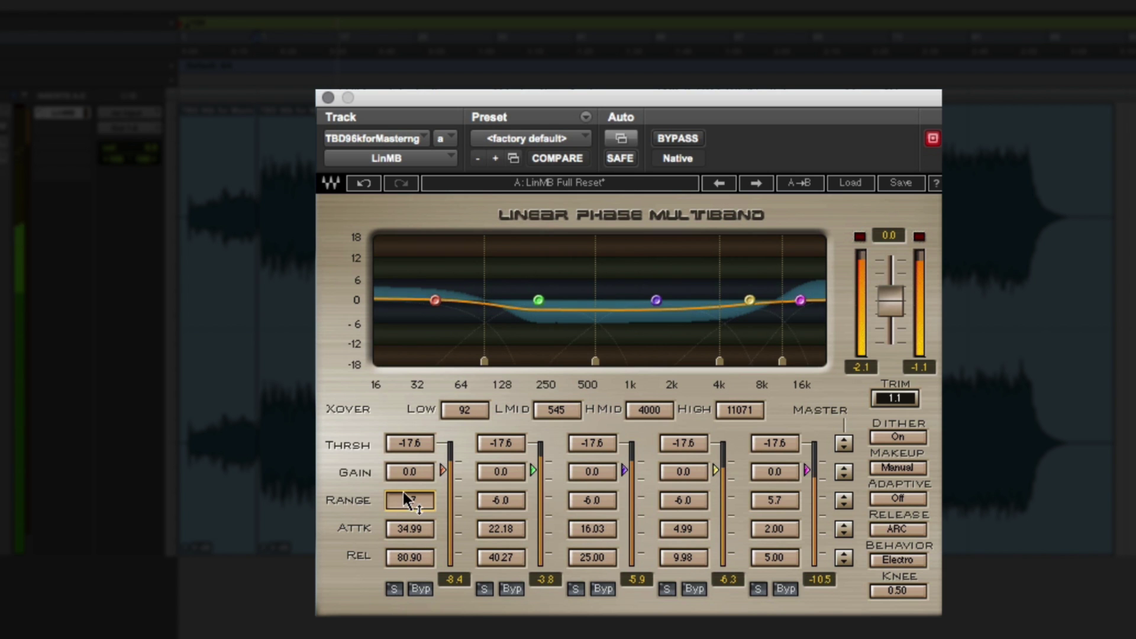
pyautogui.moveTo(436, 301); pyautogui.dragTo(444, 298)
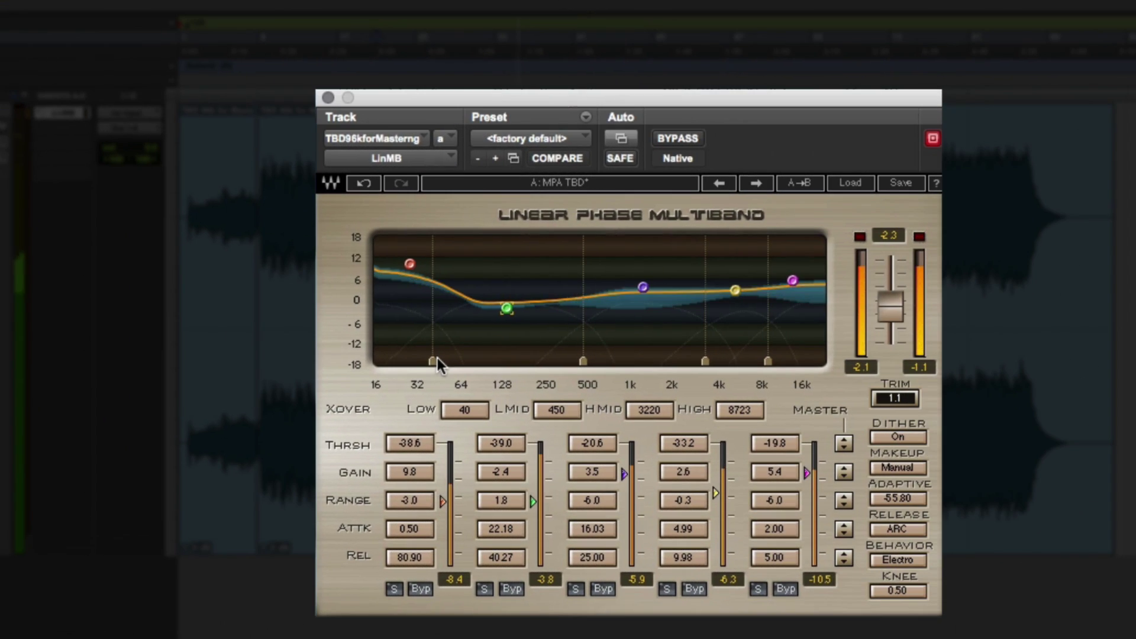
# Step: Set the low crossover to 53 and compare the bypassed and processed sound repeatedly
pyautogui.moveTo(437, 359); pyautogui.dragTo(450, 361)
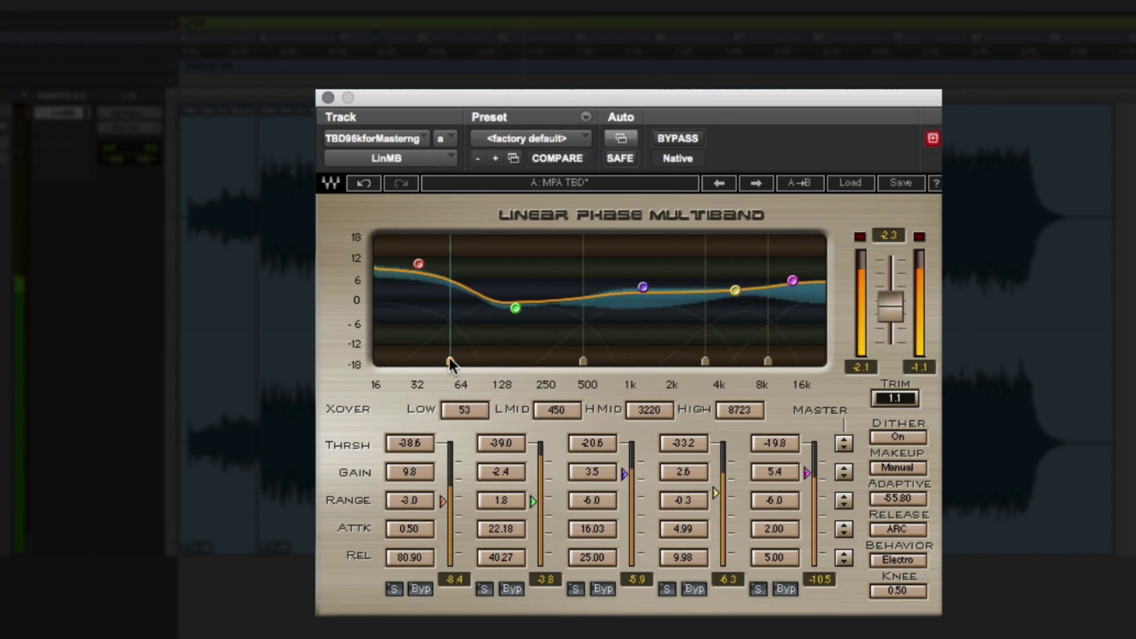
pyautogui.click(675, 137)
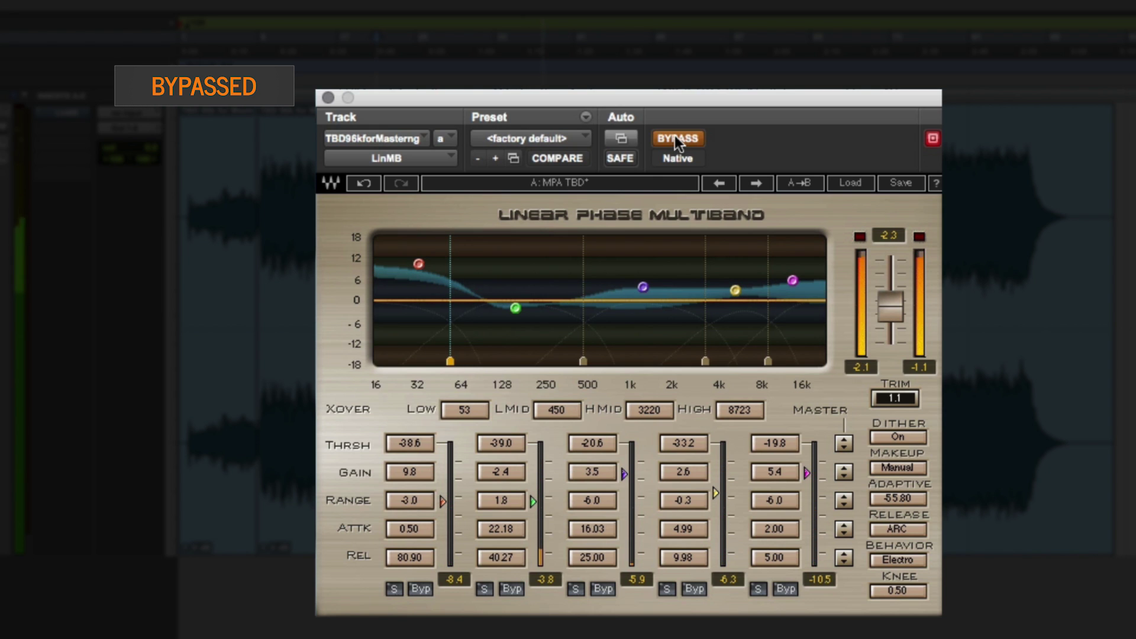
pyautogui.click(675, 136)
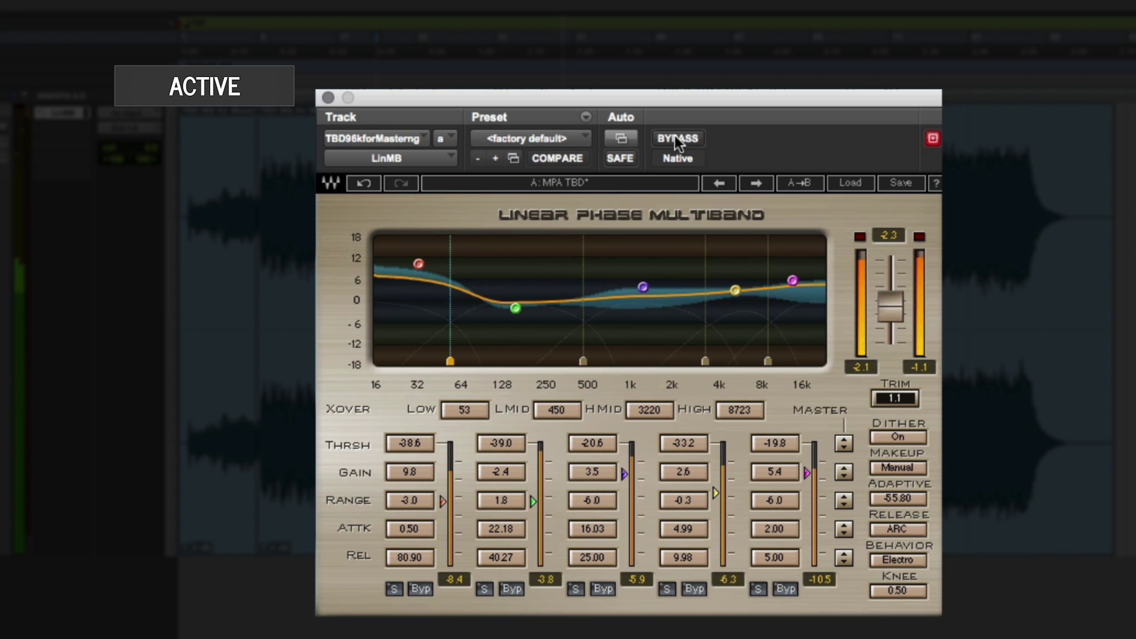
pyautogui.click(675, 136)
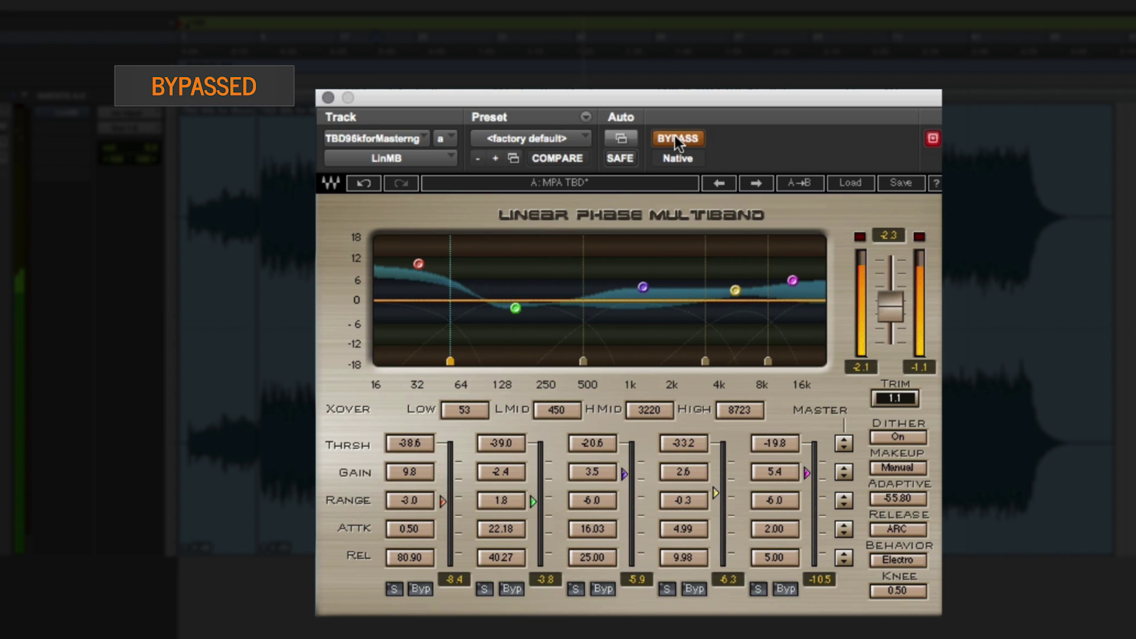
pyautogui.click(674, 136)
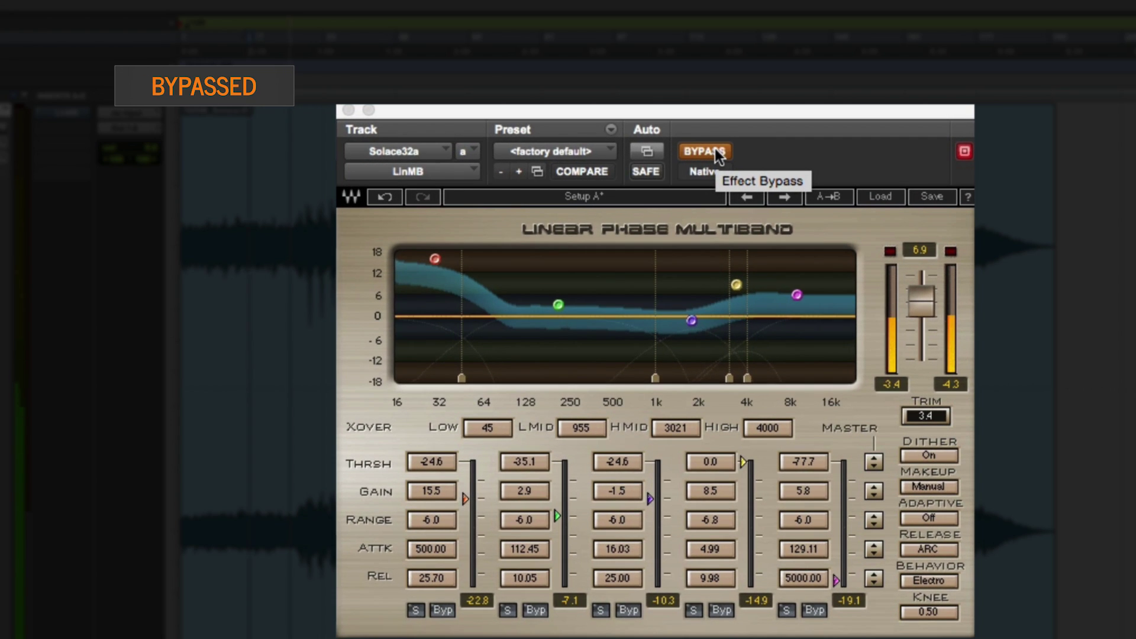
# Step: Take the multiband on the Solace32a track out of bypass and set its low crossover to 48
pyautogui.click(716, 150)
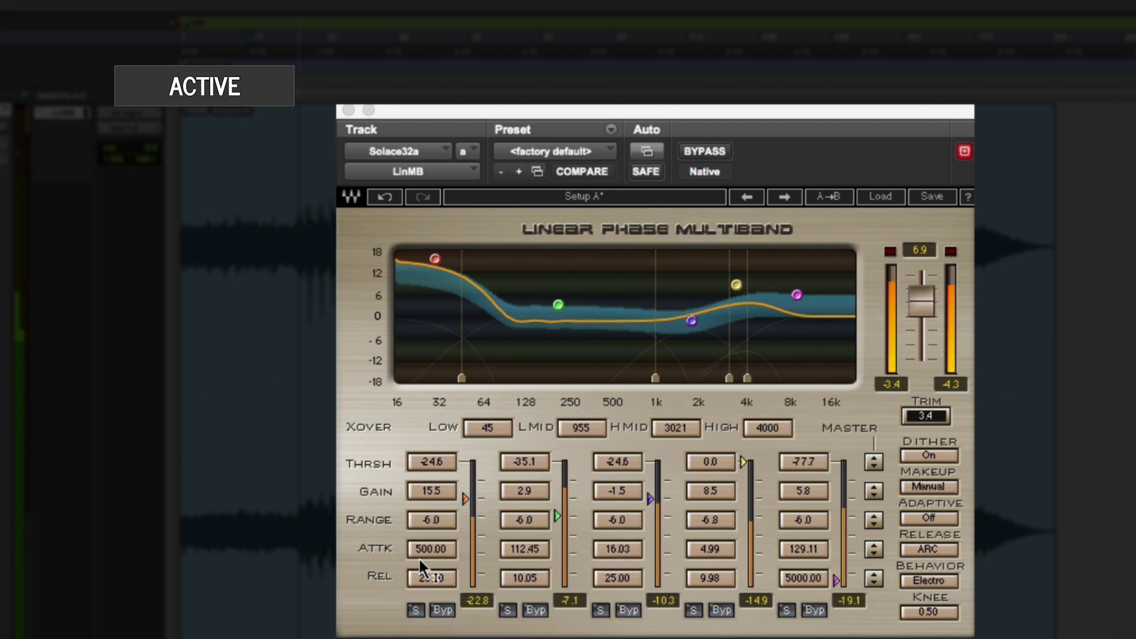
pyautogui.moveTo(454, 425); pyautogui.dragTo(455, 420)
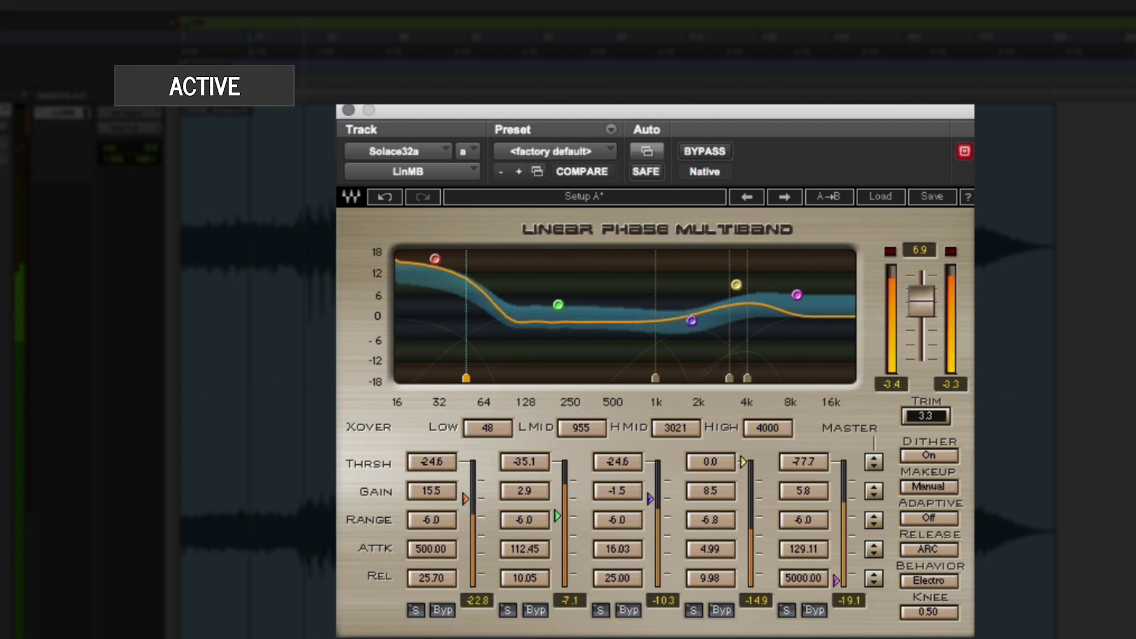
# Step: Audition the low-mid band in solo, set its gain to 5.2 and its crossovers to 100 and 536, and unsolo it
pyautogui.click(507, 610)
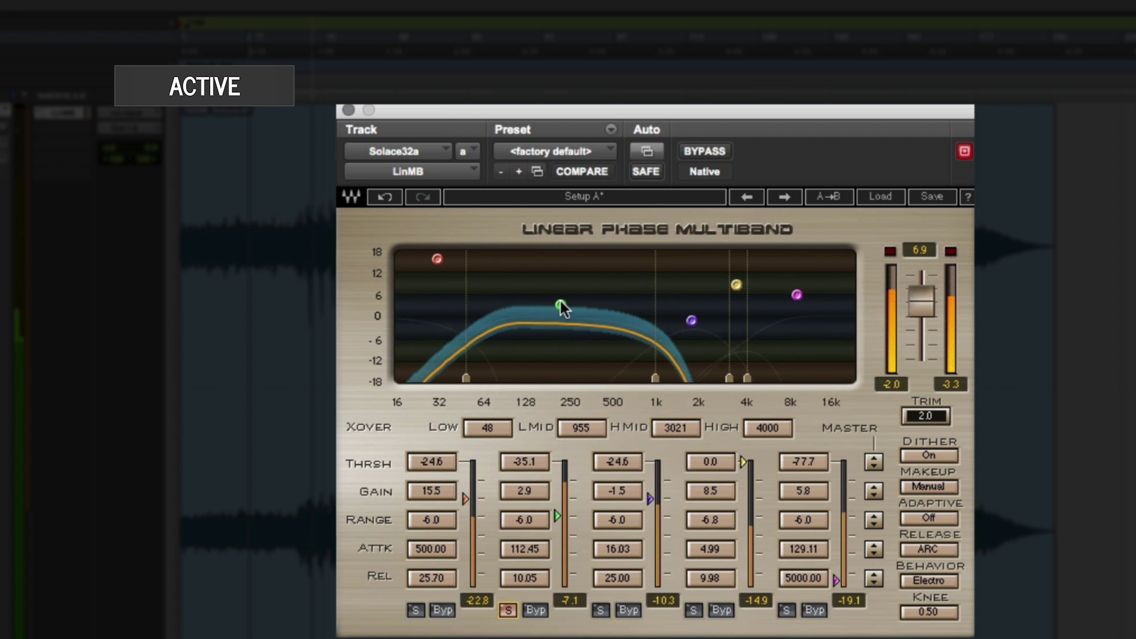
pyautogui.moveTo(560, 302); pyautogui.dragTo(538, 296)
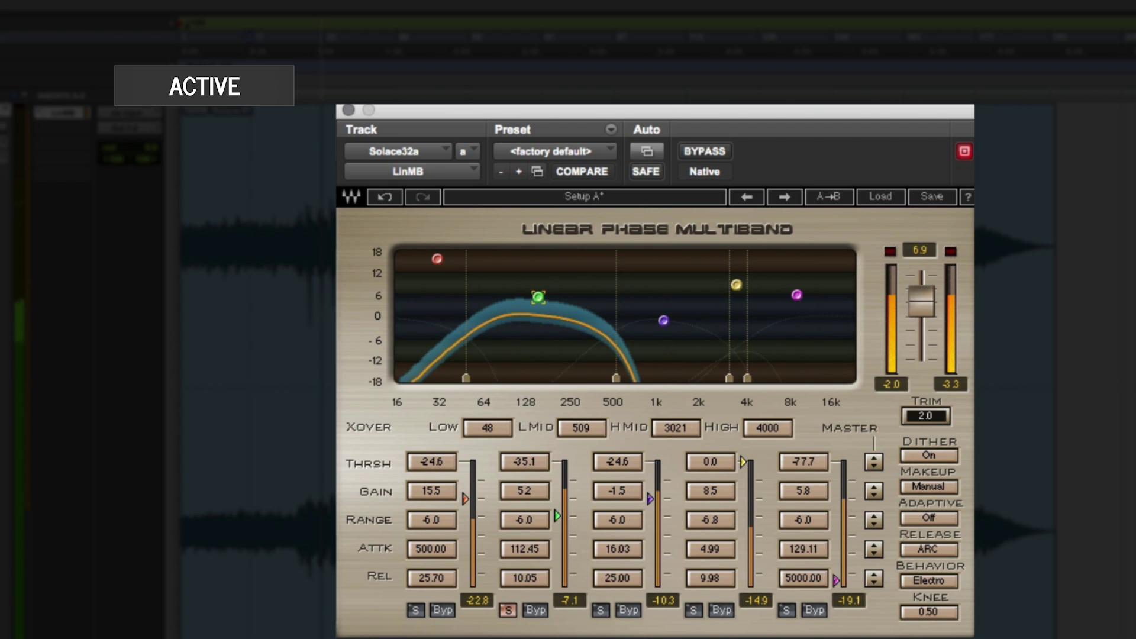
pyautogui.moveTo(466, 378); pyautogui.dragTo(513, 381)
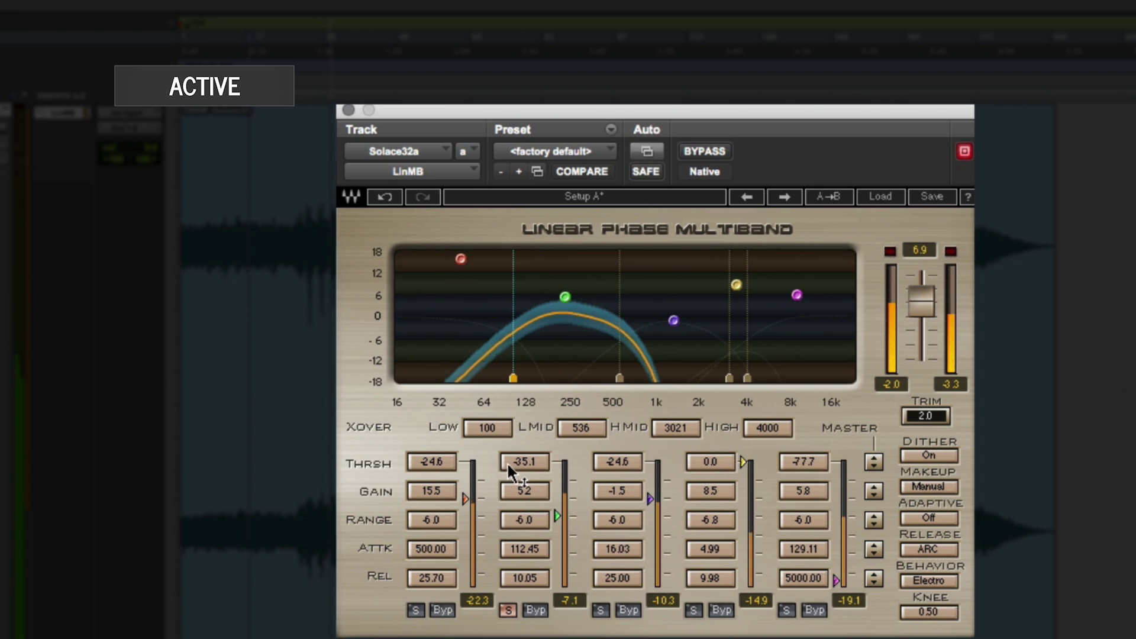
pyautogui.click(507, 610)
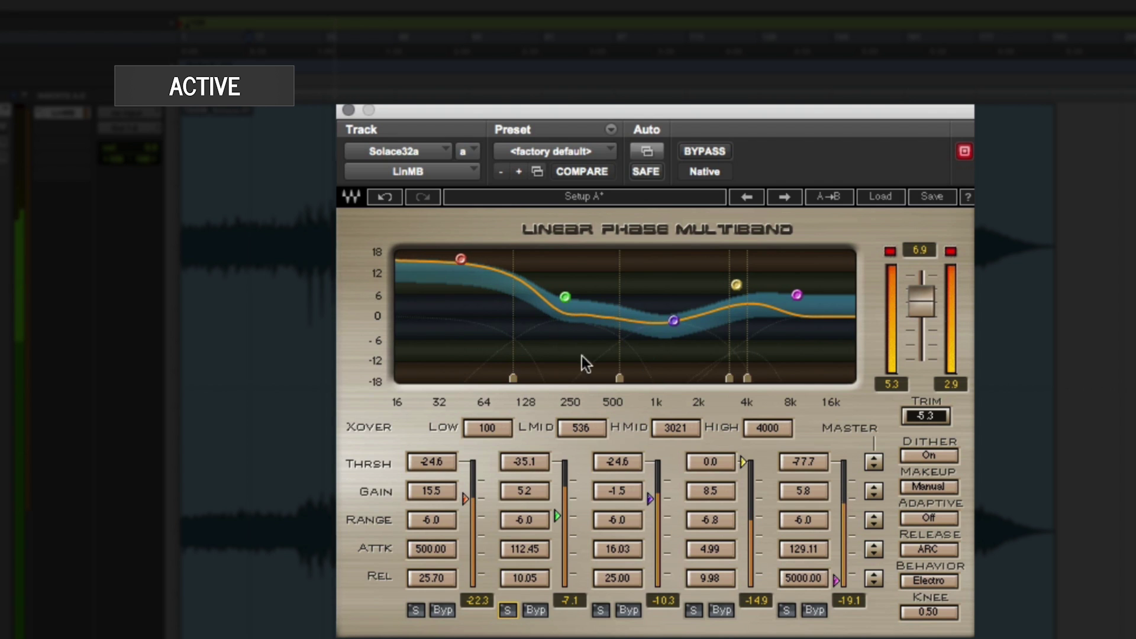
# Step: Set the low-mid crossover to 246 and the low-mid band's gain to -0.3, and compare with the bypassed sound
pyautogui.moveTo(618, 377); pyautogui.dragTo(567, 375)
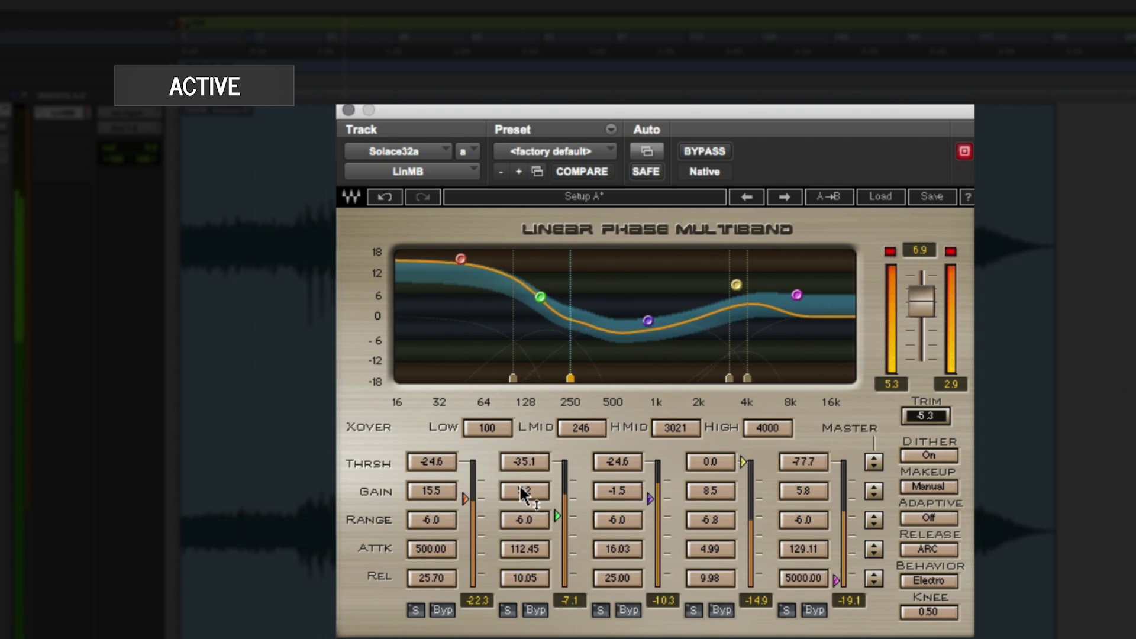
pyautogui.scroll(-10, 521, 488)
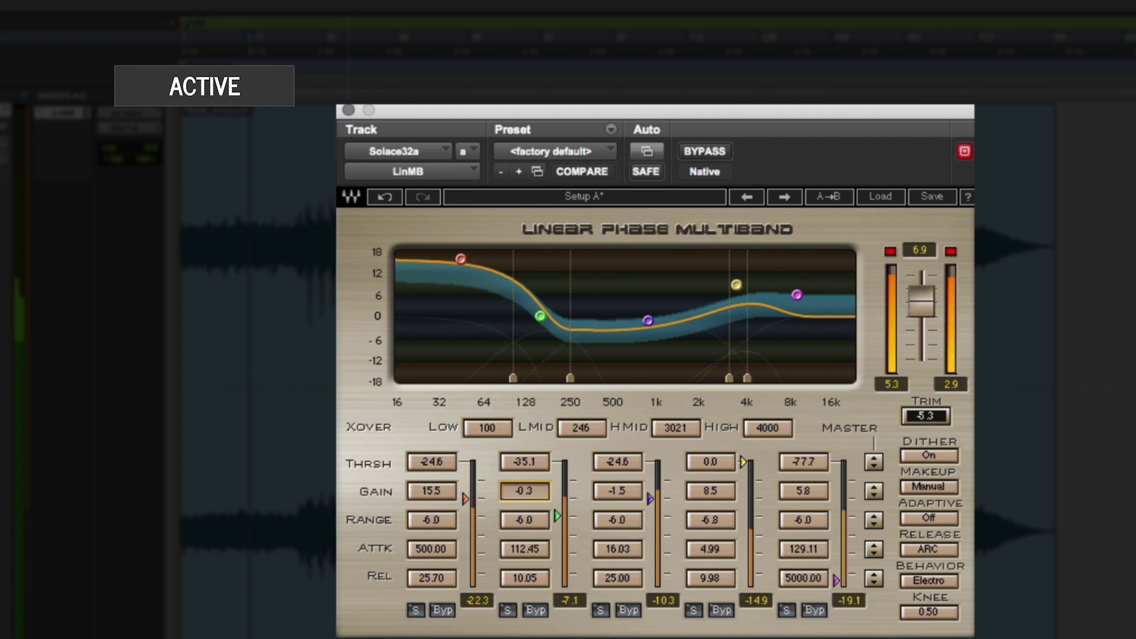
pyautogui.click(705, 146)
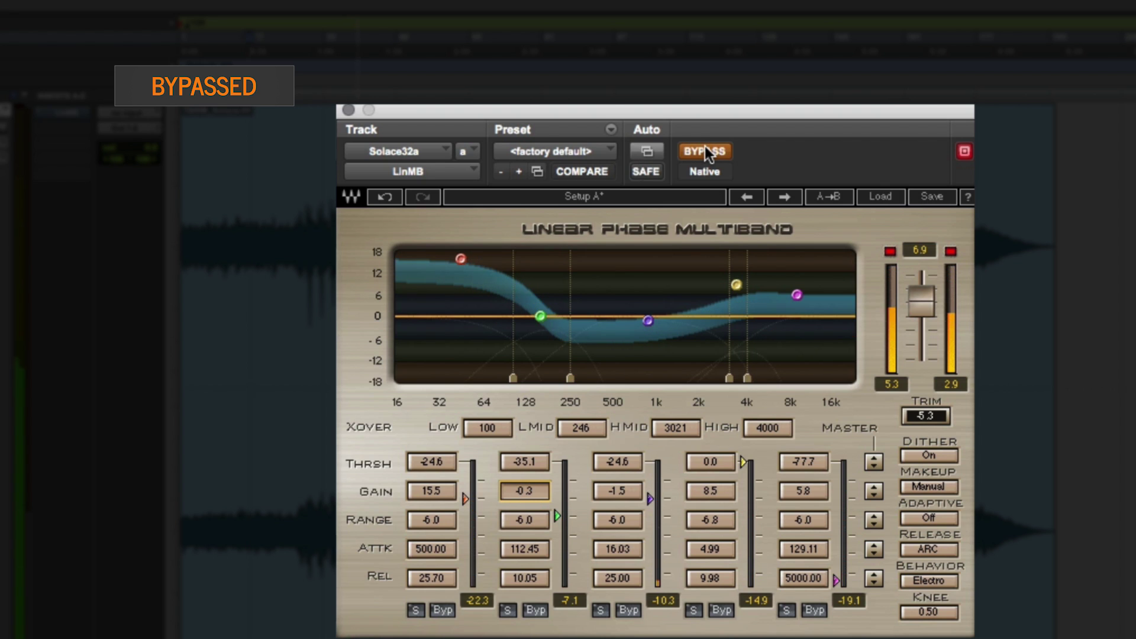
pyautogui.click(705, 147)
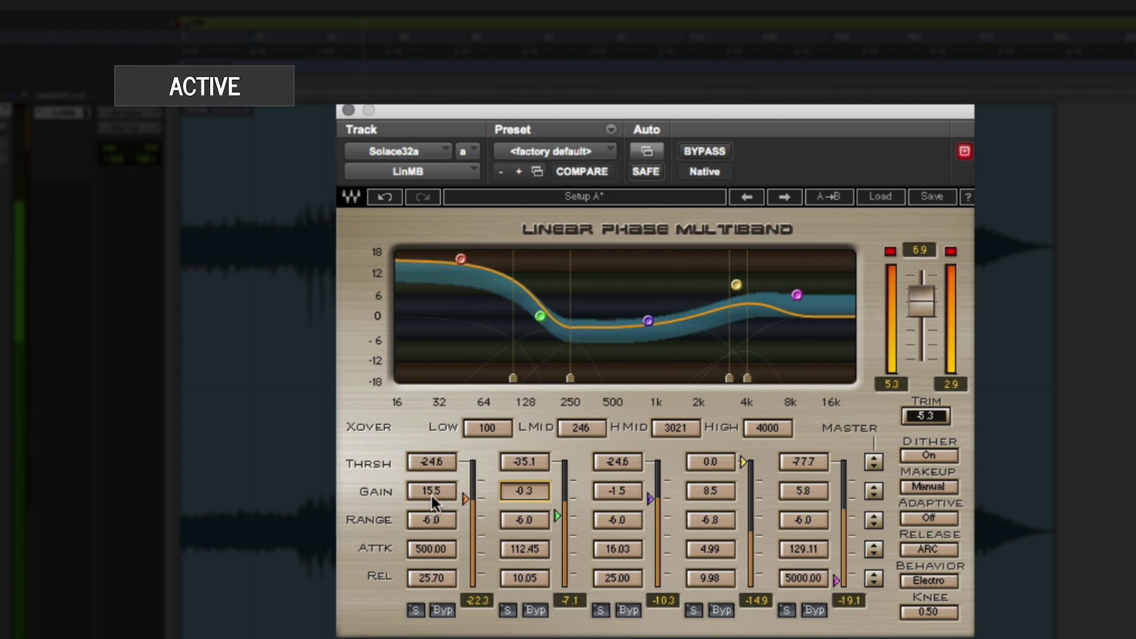
# Step: Reduce the lowest band's gain to 10.0 and compare the result with the bypassed sound
pyautogui.moveTo(424, 490); pyautogui.dragTo(424, 524)
pyautogui.click(699, 156)
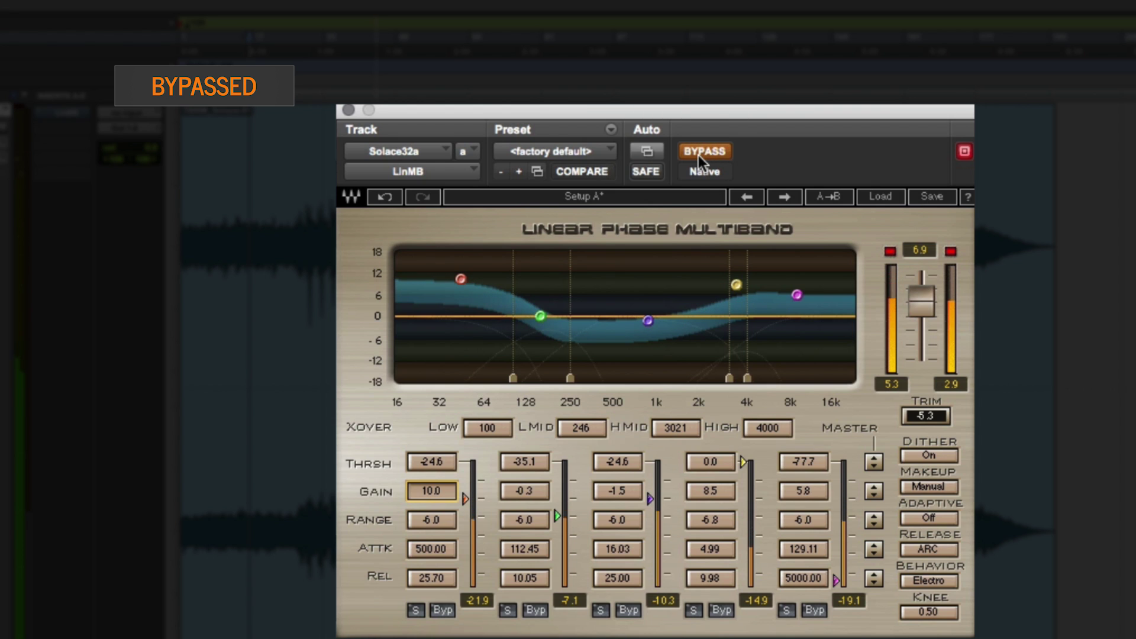
pyautogui.click(698, 155)
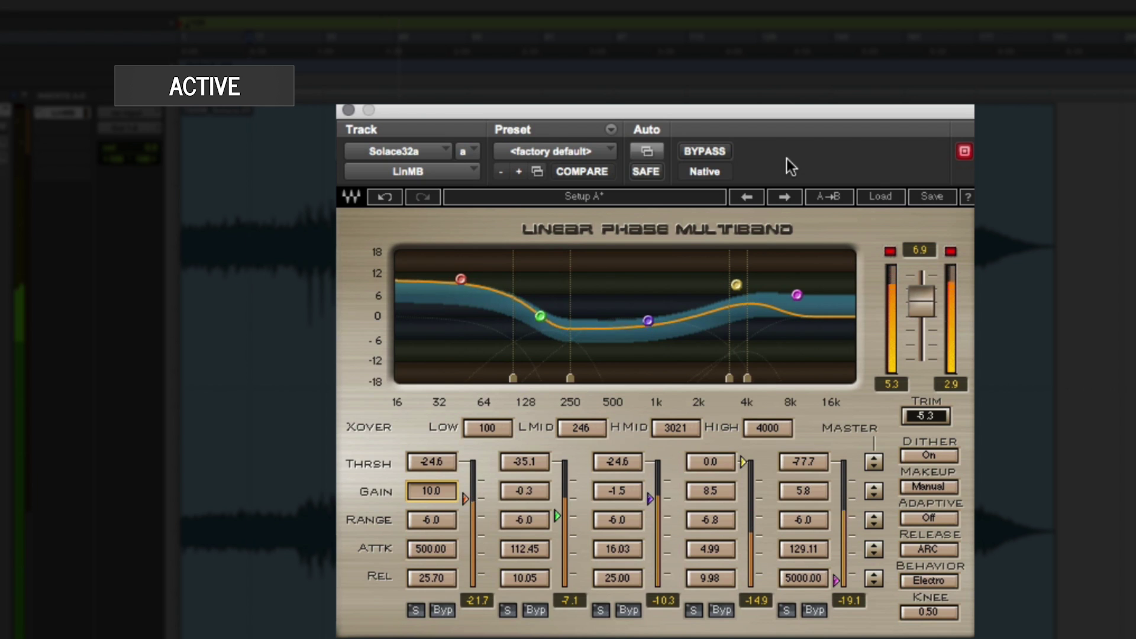
# Step: Trim the output gain to 1.5 and compare the result with the bypassed sound
pyautogui.click(931, 410)
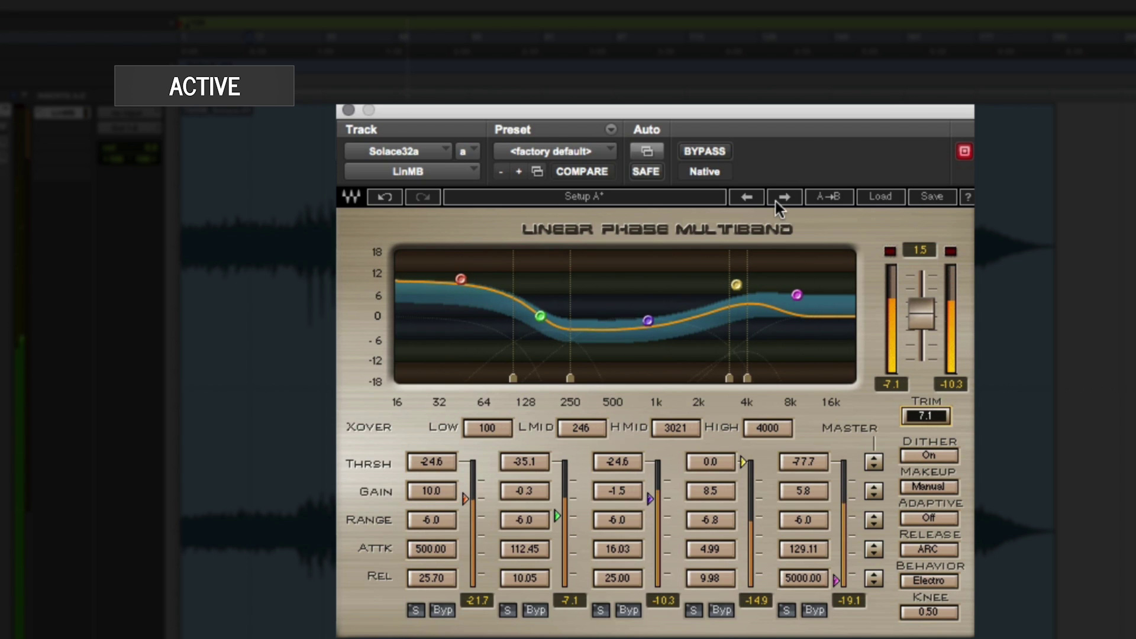
pyautogui.click(700, 151)
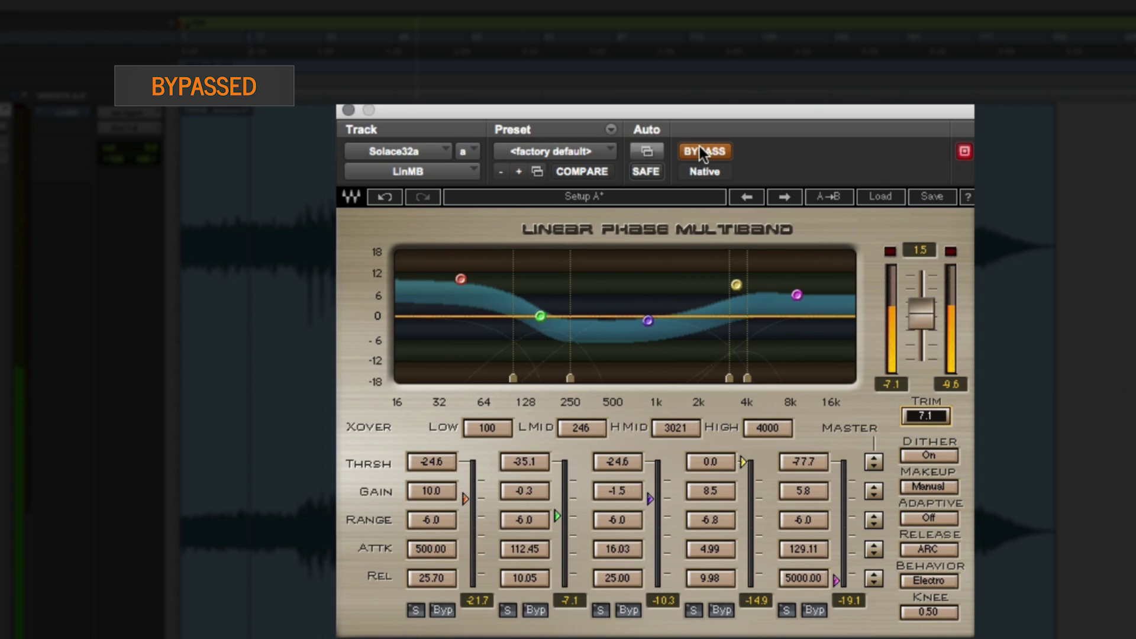
pyautogui.click(699, 152)
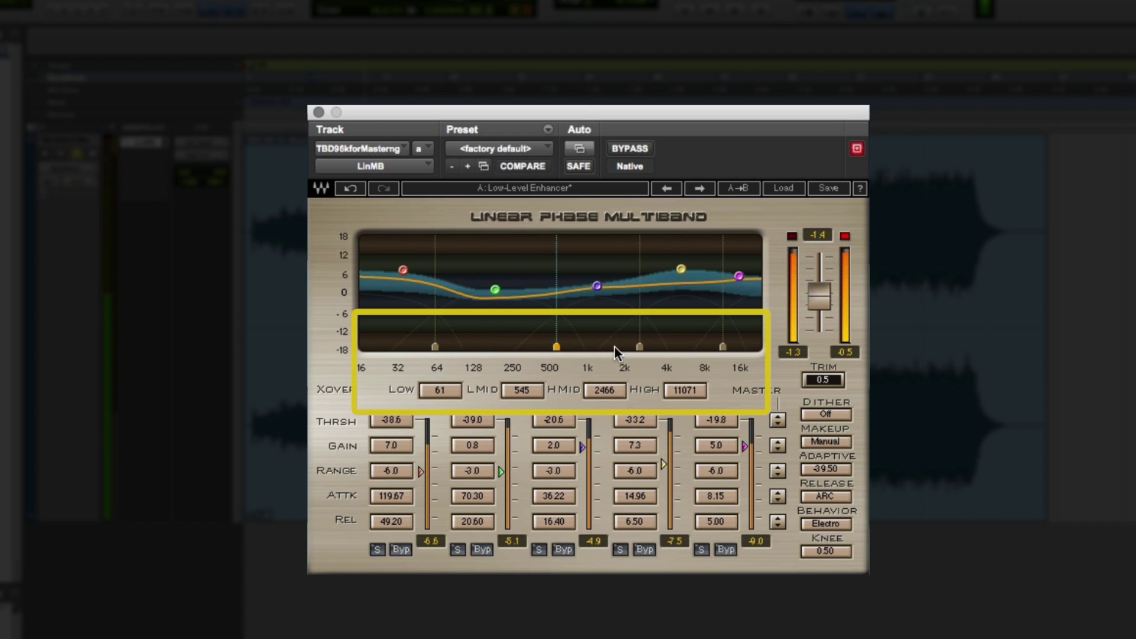
# Step: Select the high-mid and high crossover markers in turn and set the low crossover to 73
pyautogui.click(640, 347)
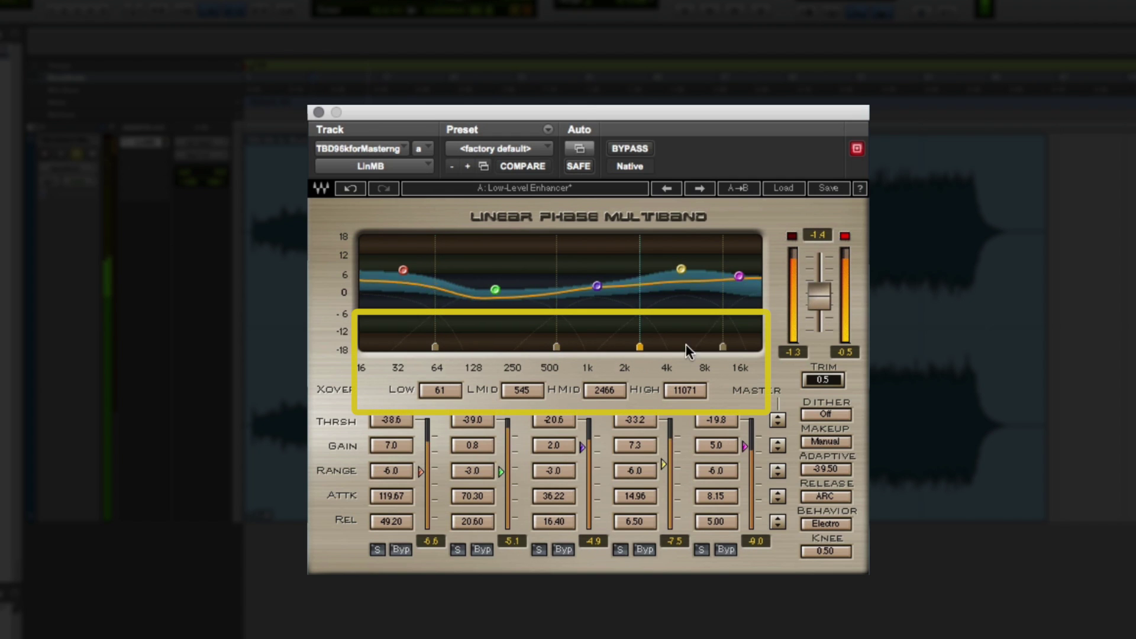
pyautogui.click(723, 346)
pyautogui.moveTo(436, 345)
pyautogui.mouseDown()
pyautogui.moveTo(465, 345)
pyautogui.moveTo(441, 346)
pyautogui.mouseUp()
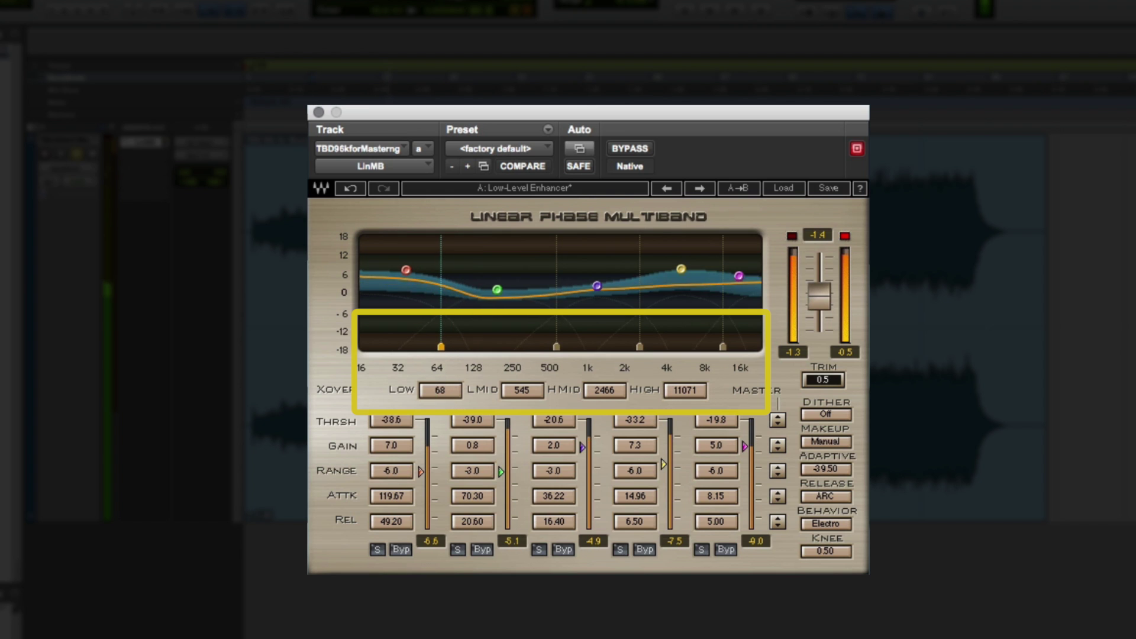
pyautogui.moveTo(440, 390); pyautogui.dragTo(440, 387)
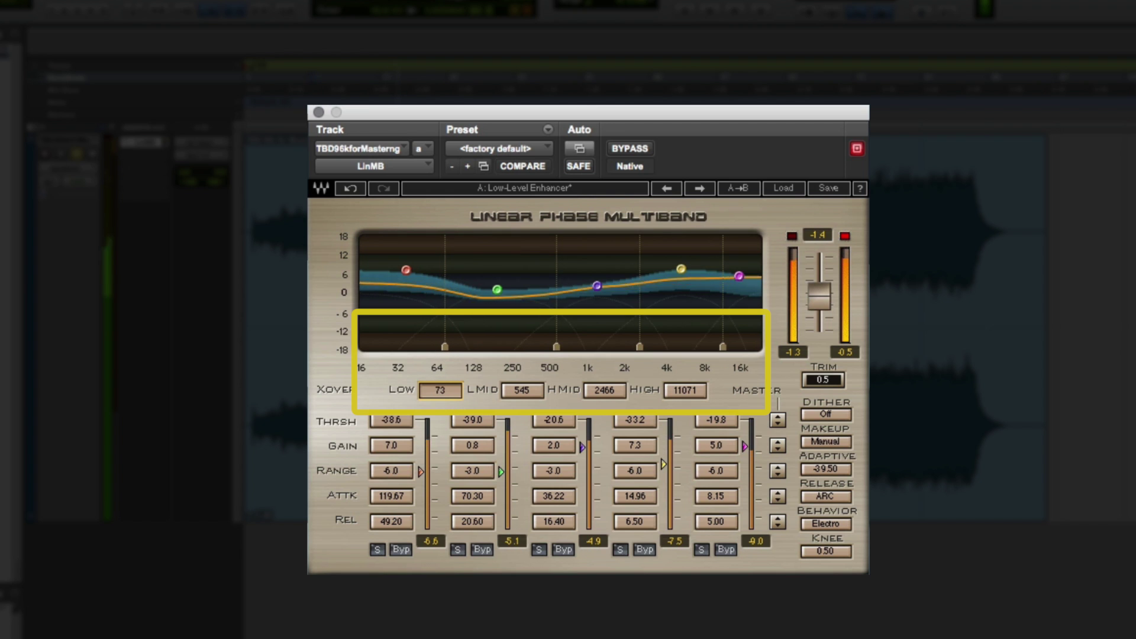
# Step: Set the low-mid crossover to 810
pyautogui.click(518, 393)
pyautogui.write('852')
pyautogui.press('Return')
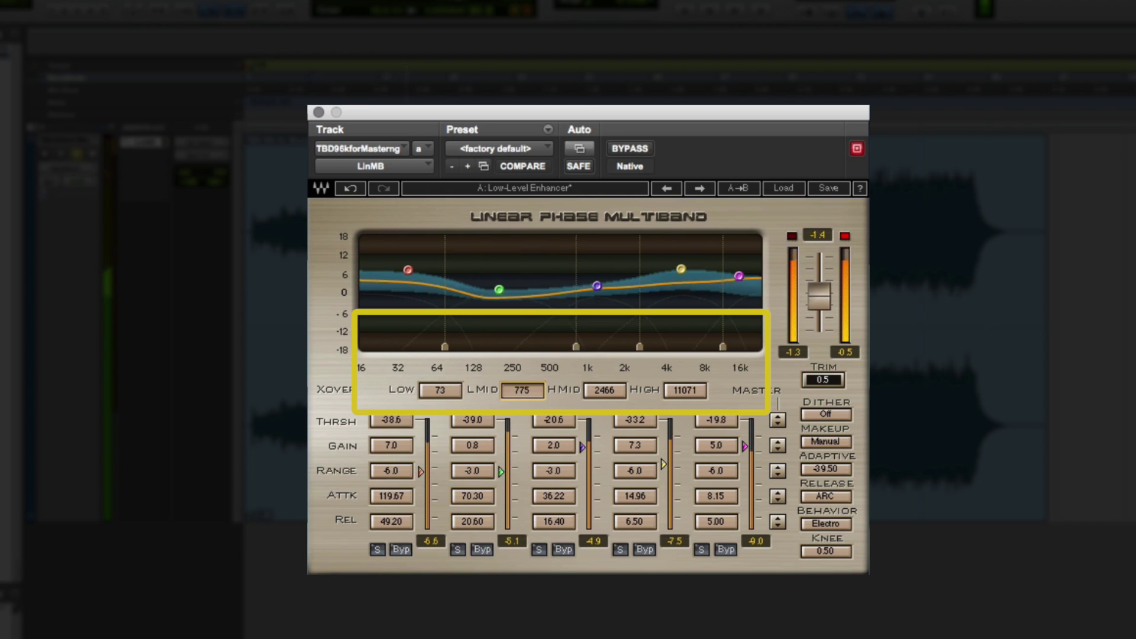
pyautogui.write('810')
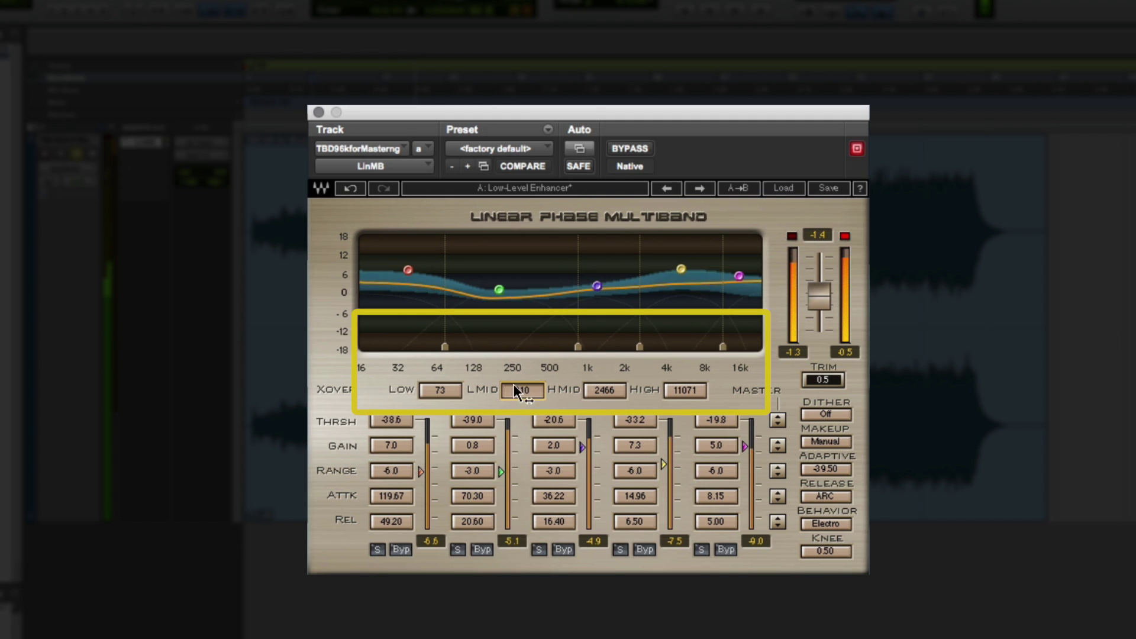
# Step: Set the high-mid crossover to 2651 and the high crossover to 8980
pyautogui.press('Tab')
pyautogui.write('2651')
pyautogui.press('Return')
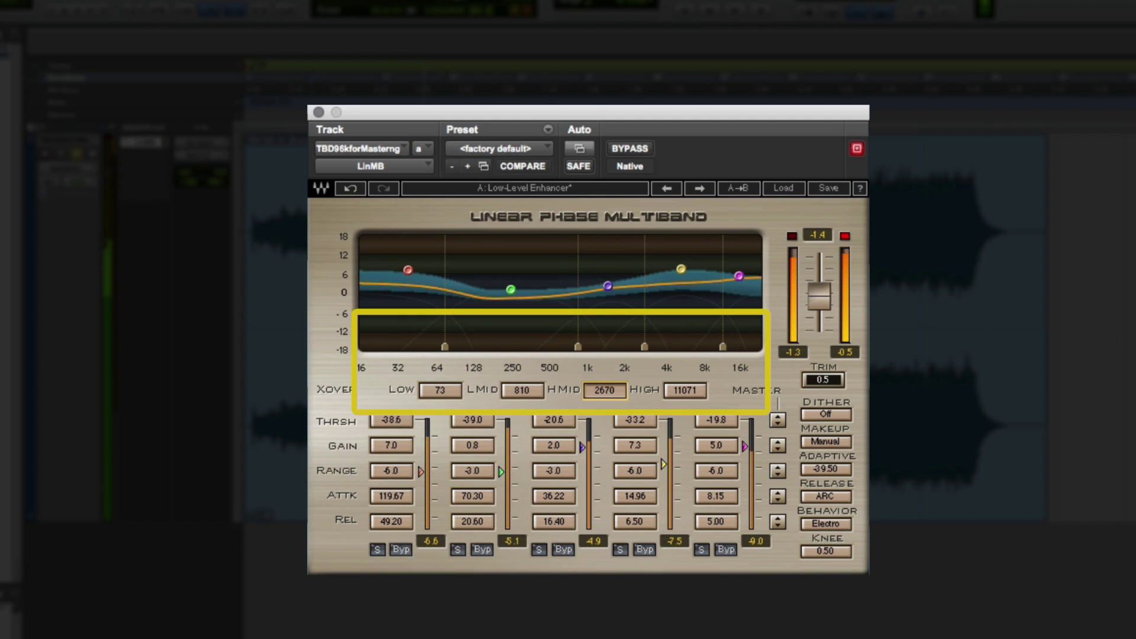
pyautogui.moveTo(689, 392)
pyautogui.mouseDown()
pyautogui.moveTo(712, 391)
pyautogui.moveTo(689, 375)
pyautogui.moveTo(689, 392)
pyautogui.mouseUp()
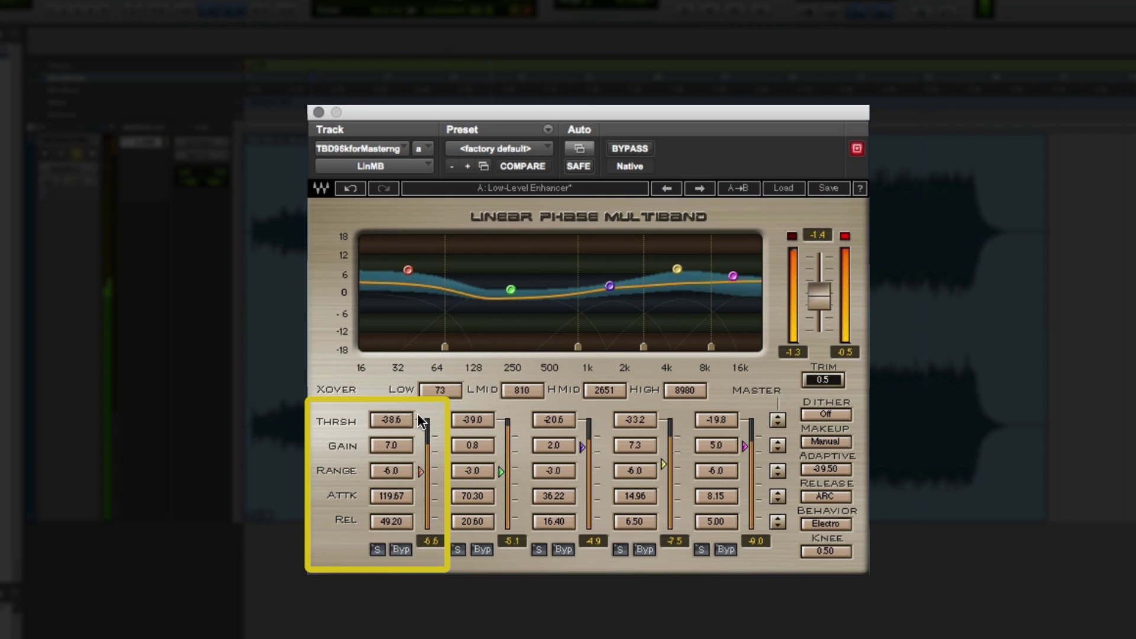
# Step: Solo the lowest band and try its individual bypass
pyautogui.click(385, 421)
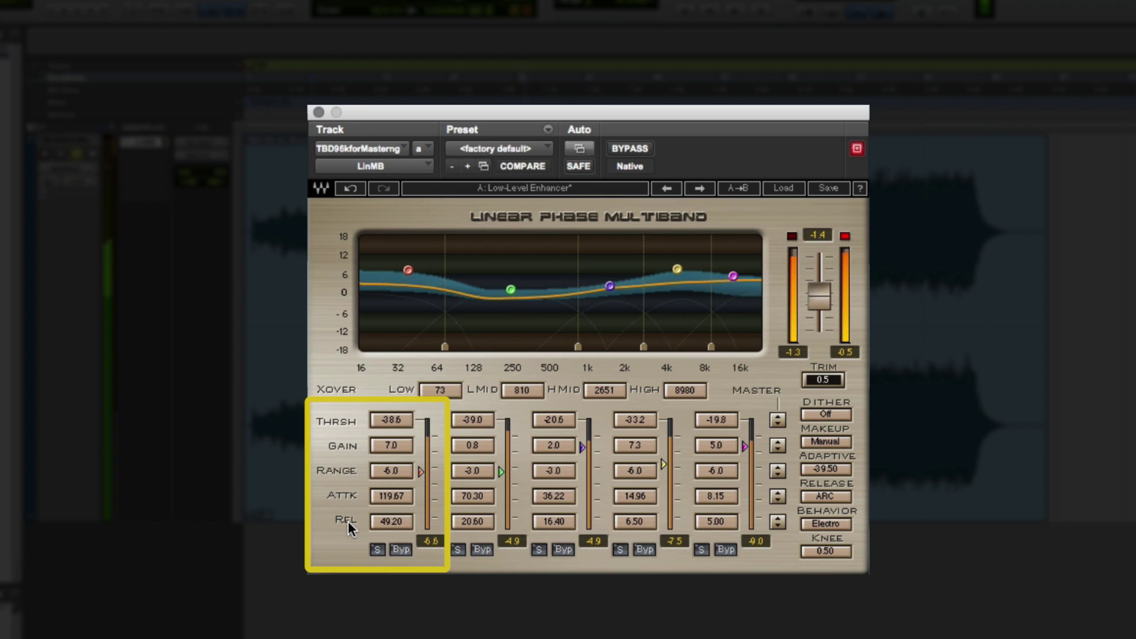
pyautogui.click(377, 548)
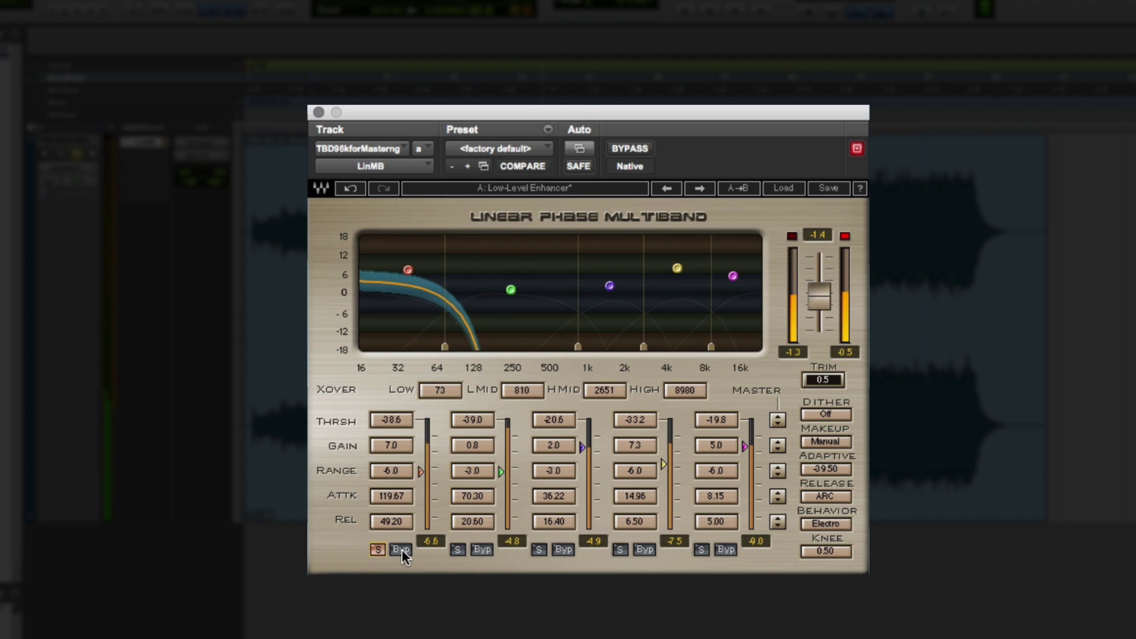
pyautogui.click(402, 549)
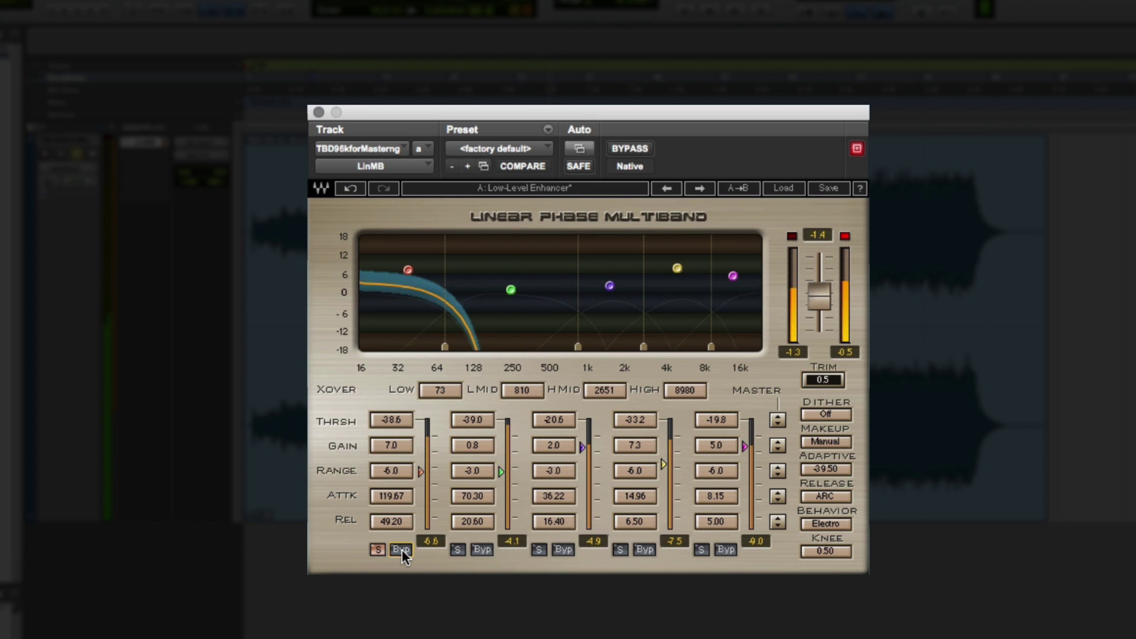
# Step: Unsolo the lowest band and shift all five thresholds together, bringing the lowest band's threshold to -36.9
pyautogui.click(378, 550)
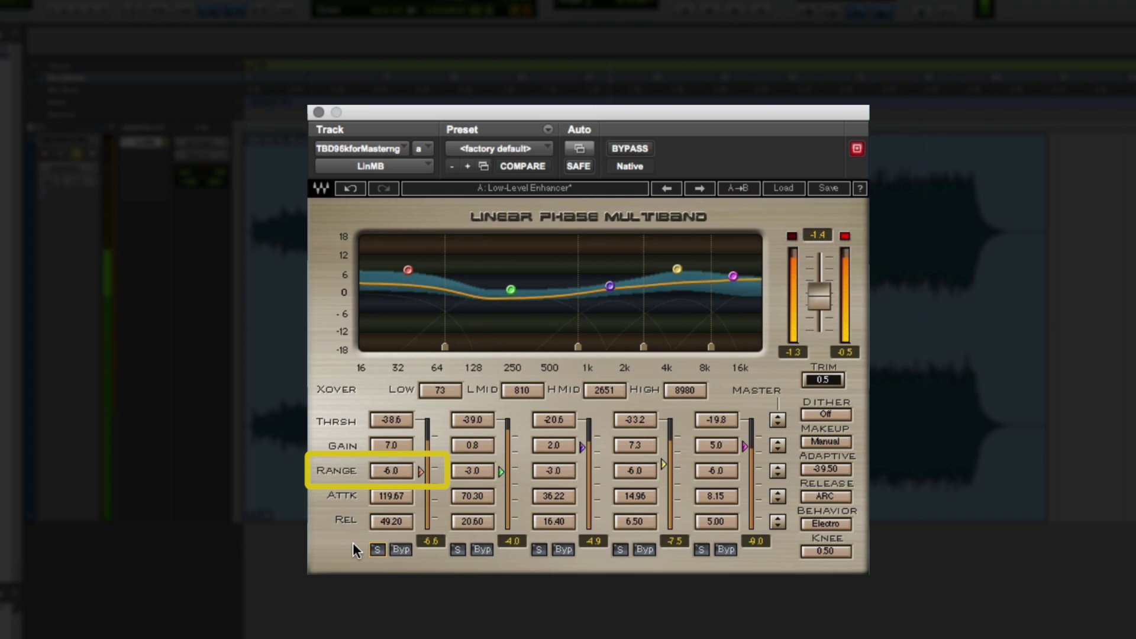
pyautogui.click(778, 421)
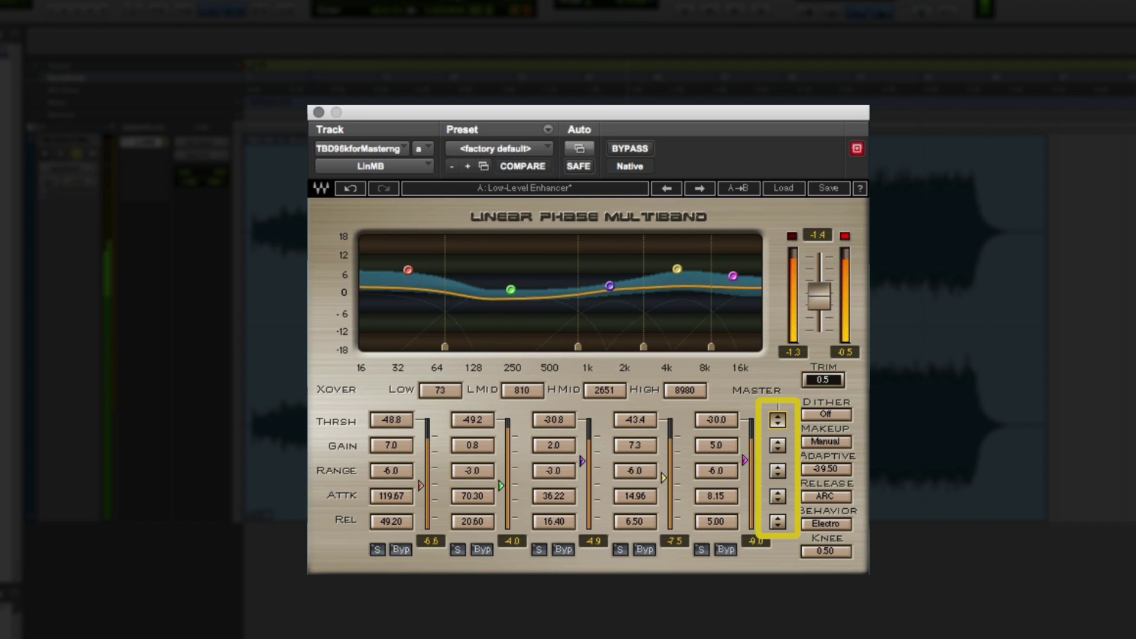
pyautogui.moveTo(777, 421); pyautogui.dragTo(778, 500)
# Step: Shift all bands' gains, ranges, attacks and releases together, giving the lowest band 7.5 gain, -10.3 range, 379.29 attack and 1140.17 release
pyautogui.click(777, 441)
pyautogui.click(778, 475)
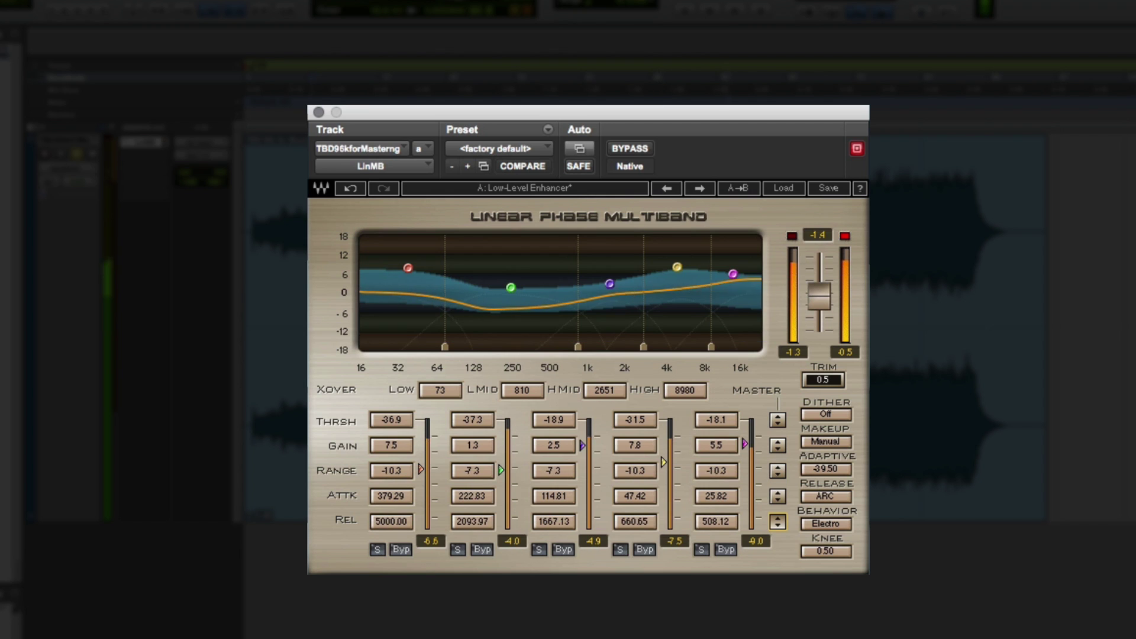
pyautogui.moveTo(778, 521); pyautogui.dragTo(778, 543)
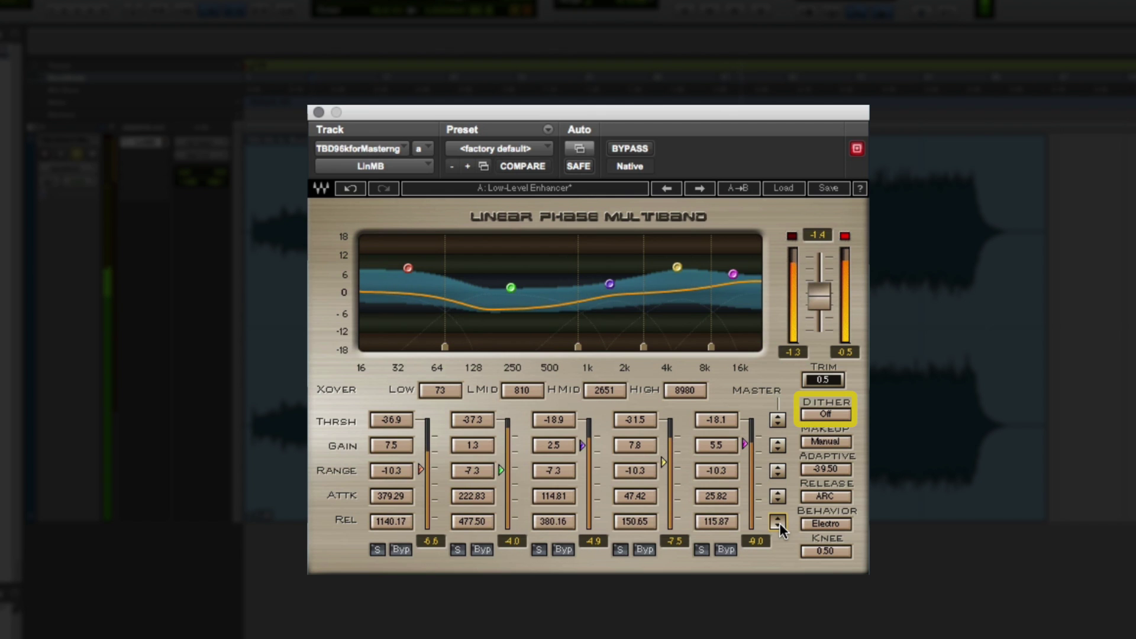
# Step: Try the alternative Dither and Makeup modes and return them to Off and Manual
pyautogui.click(830, 416)
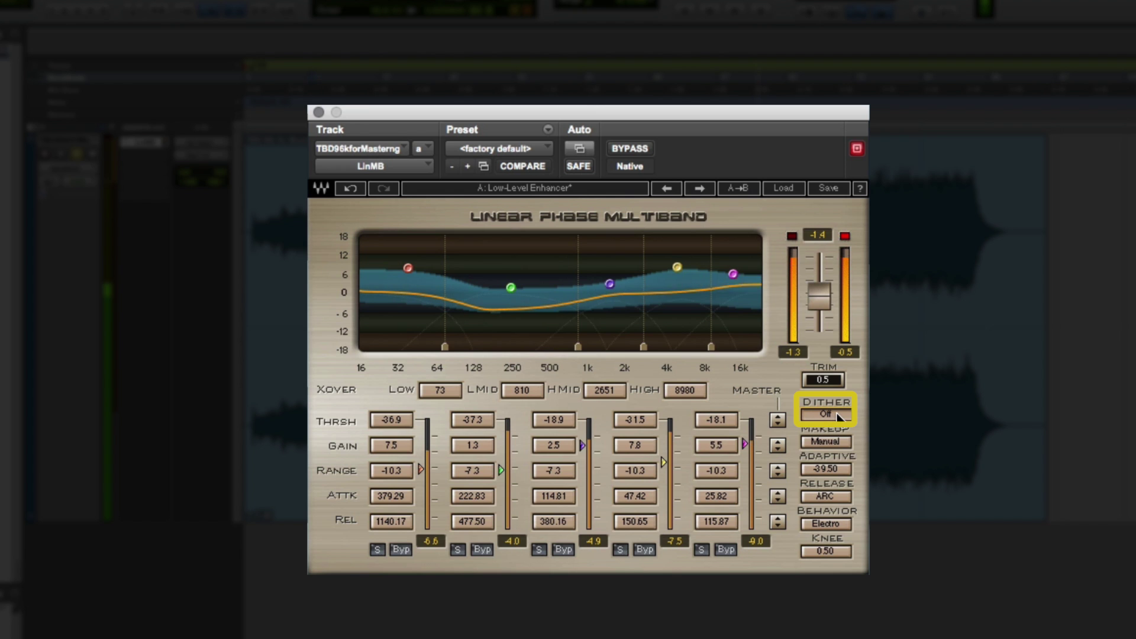
pyautogui.click(839, 441)
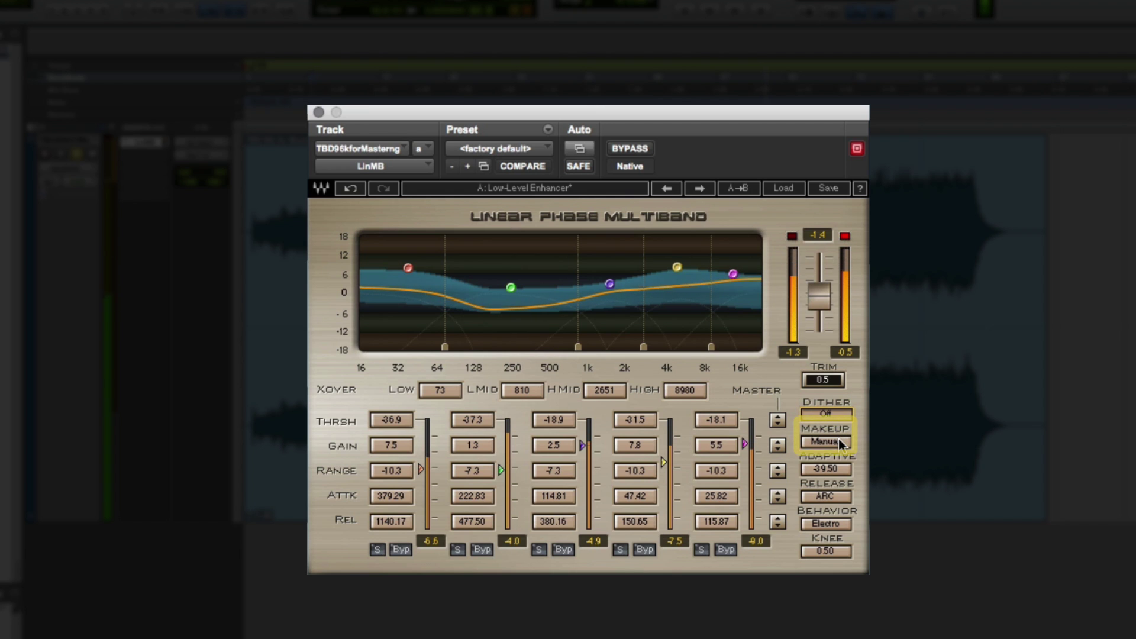
pyautogui.click(840, 441)
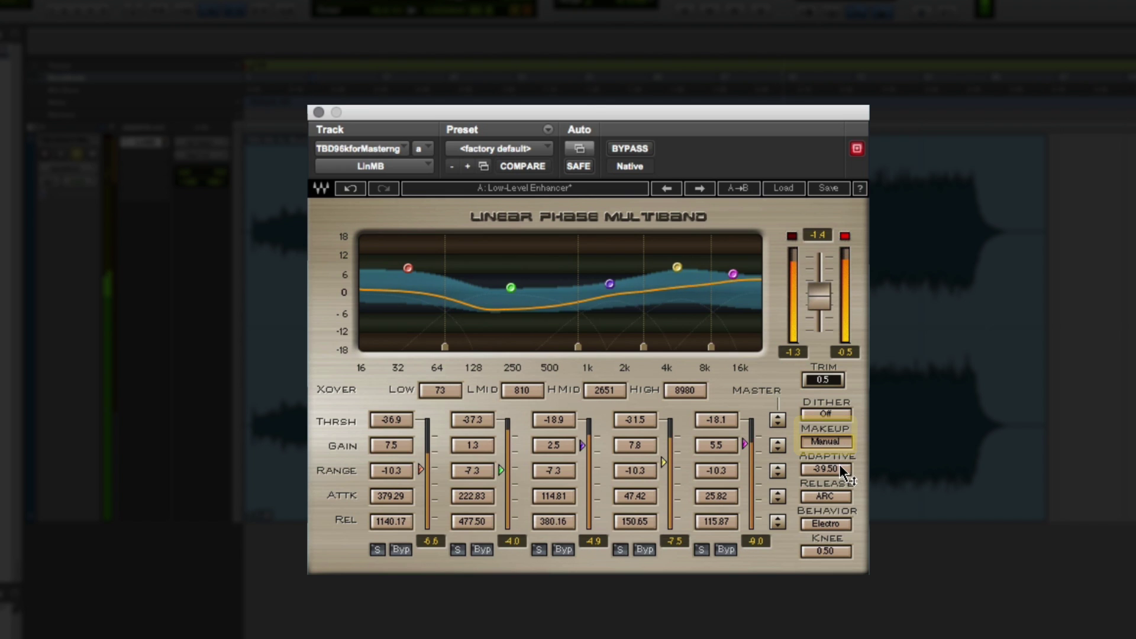
# Step: Set the Adaptive control to -70.20 and the release mode to Manual
pyautogui.moveTo(839, 466); pyautogui.dragTo(839, 500)
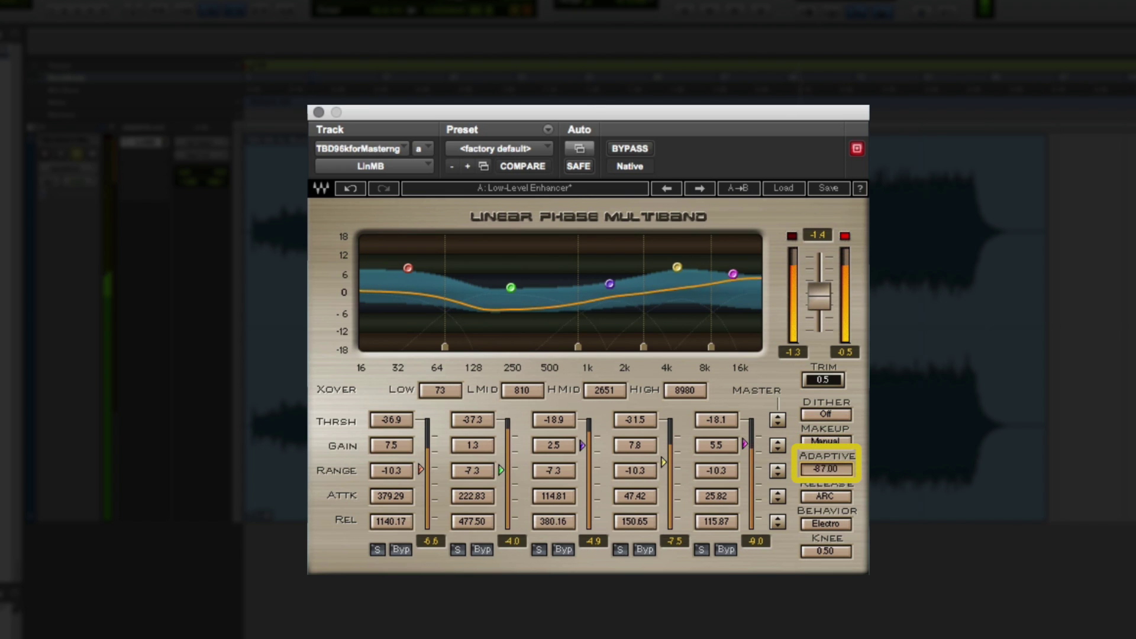
pyautogui.moveTo(839, 469); pyautogui.dragTo(840, 467)
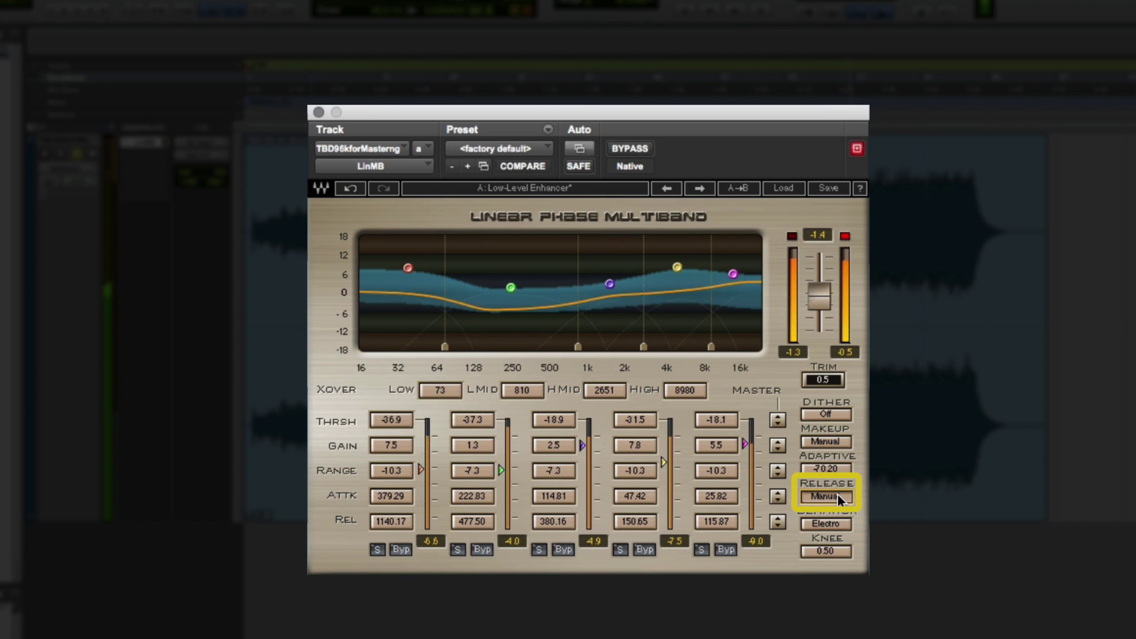
# Step: Switch the behavior to Opto and back to Electro, and set the knee to 0.26
pyautogui.click(840, 525)
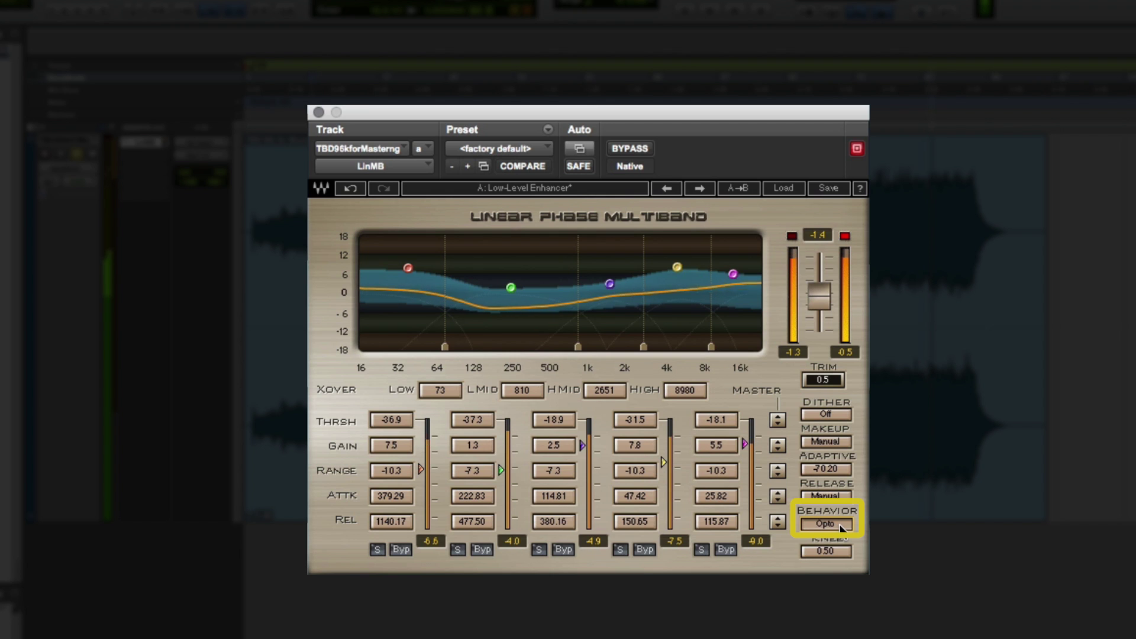
pyautogui.click(840, 525)
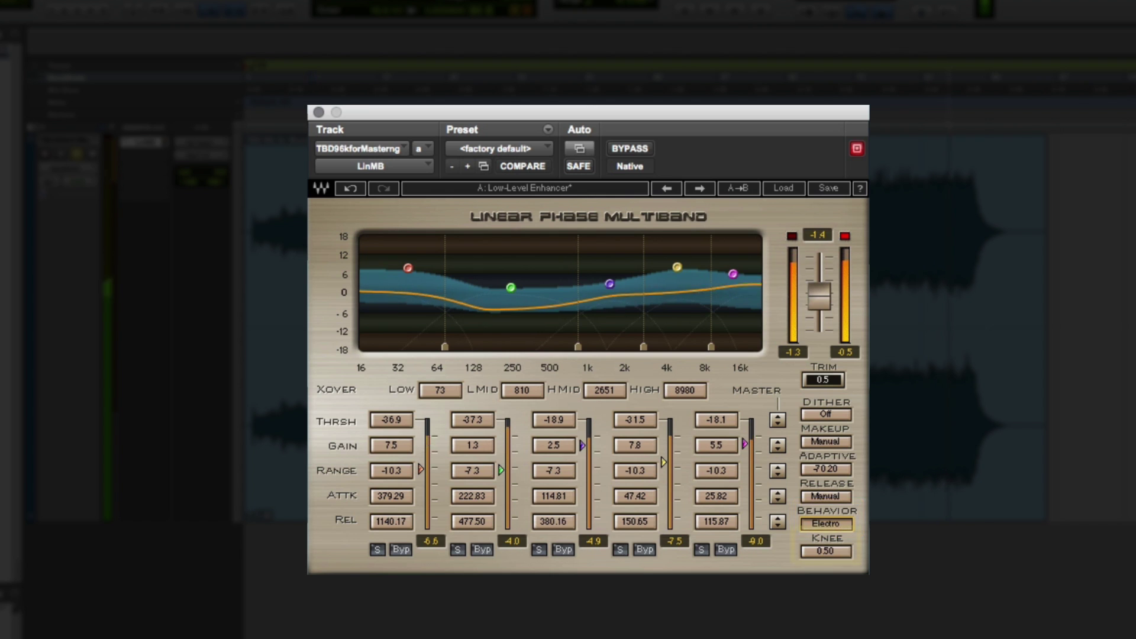
pyautogui.moveTo(826, 552)
pyautogui.mouseDown()
pyautogui.moveTo(827, 522)
pyautogui.moveTo(826, 581)
pyautogui.moveTo(826, 549)
pyautogui.moveTo(842, 550)
pyautogui.mouseUp()
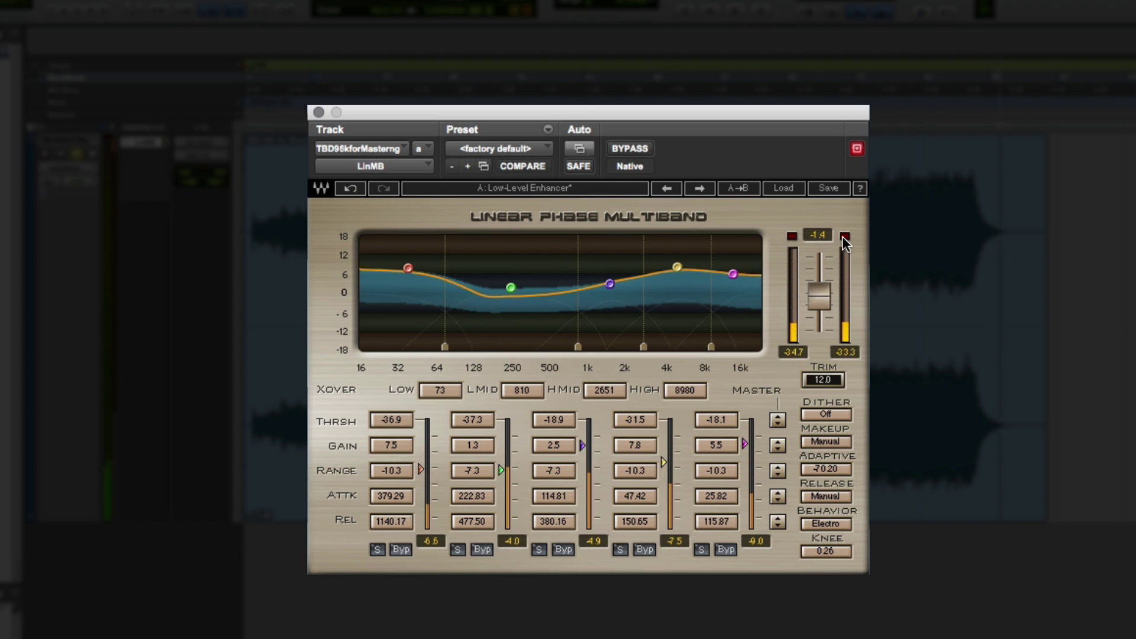
# Step: Clear the clip indicators, try Trim on the output gain, and set the output fader to 1.5
pyautogui.click(844, 236)
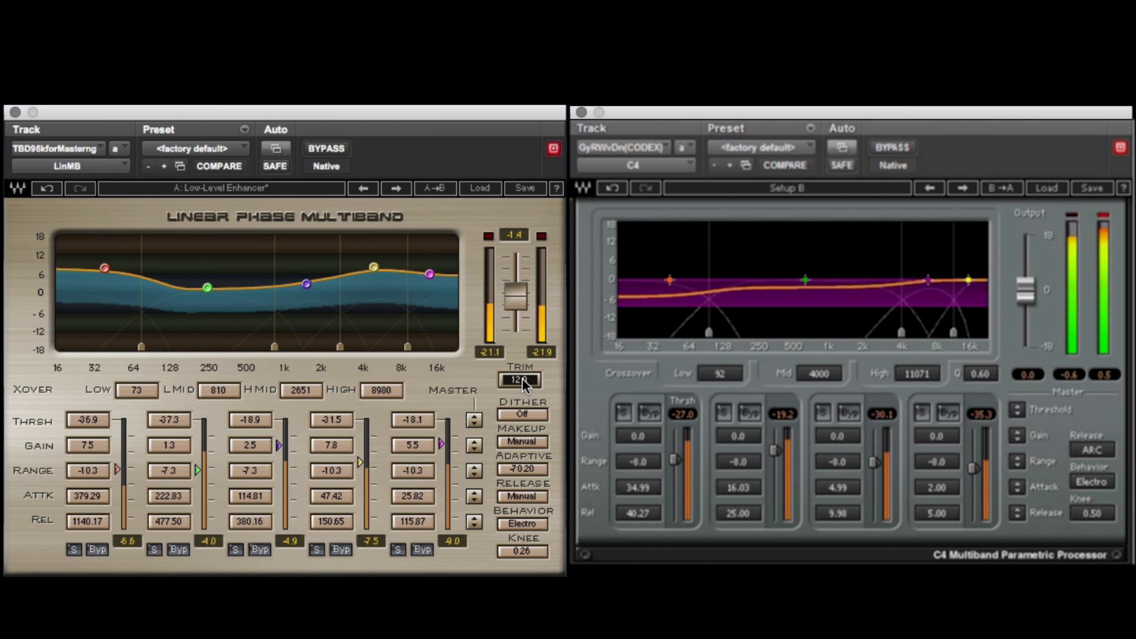
pyautogui.click(523, 380)
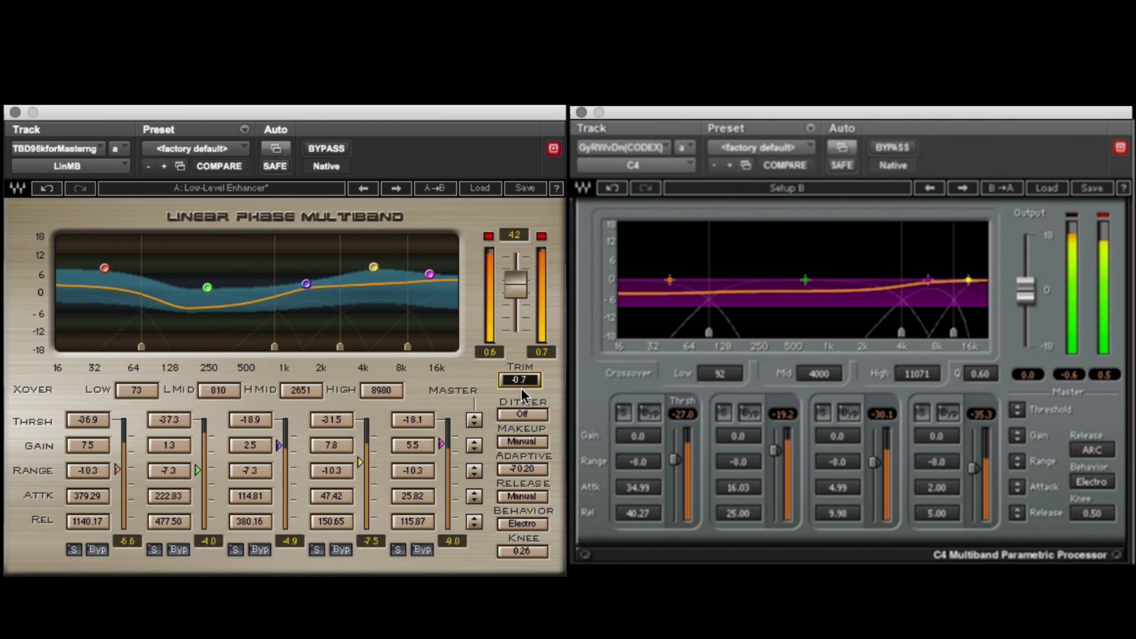
pyautogui.click(521, 379)
pyautogui.moveTo(513, 290); pyautogui.dragTo(513, 289)
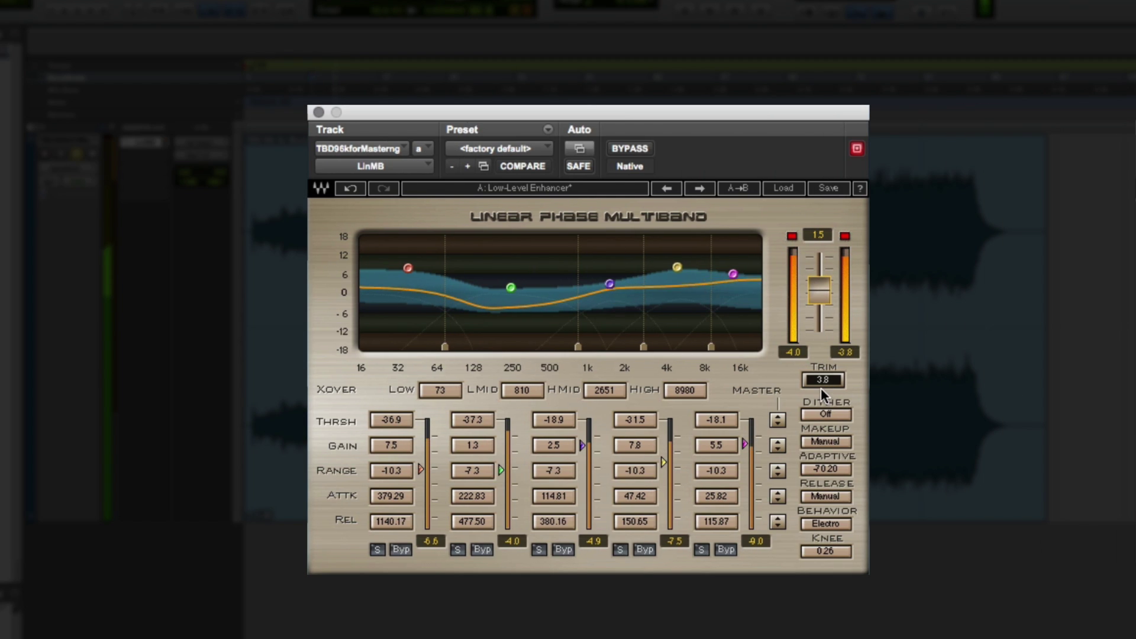
# Step: Apply Trim to the output gain again, clear the clip indicators and lower the output fader to -0.6
pyautogui.moveTo(821, 388); pyautogui.dragTo(819, 379)
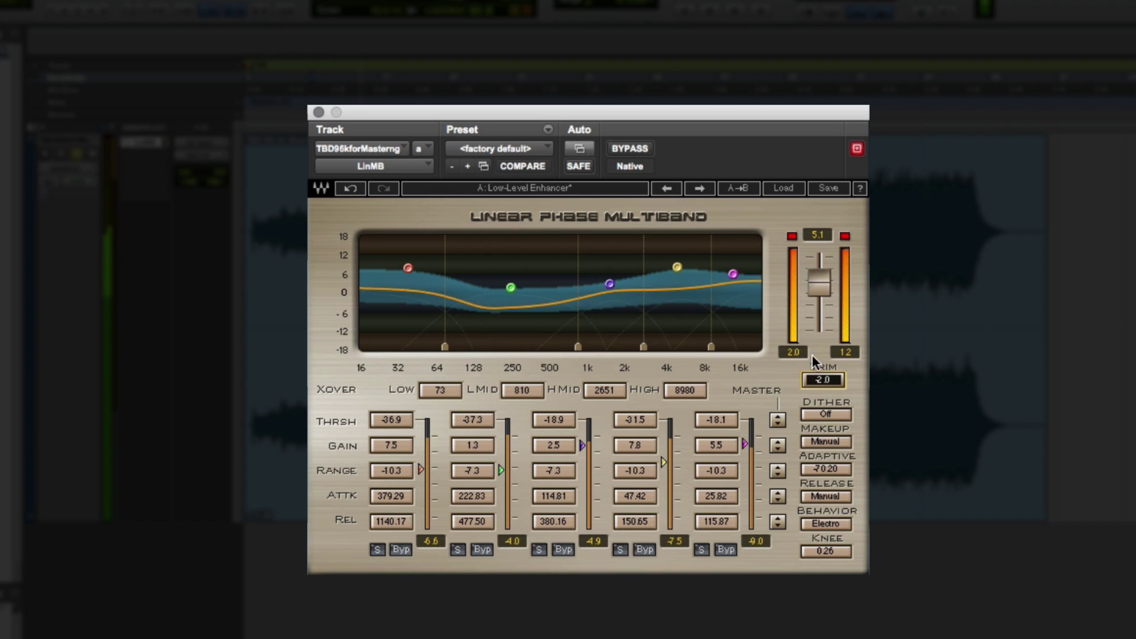
pyautogui.click(844, 235)
pyautogui.moveTo(816, 279); pyautogui.dragTo(811, 301)
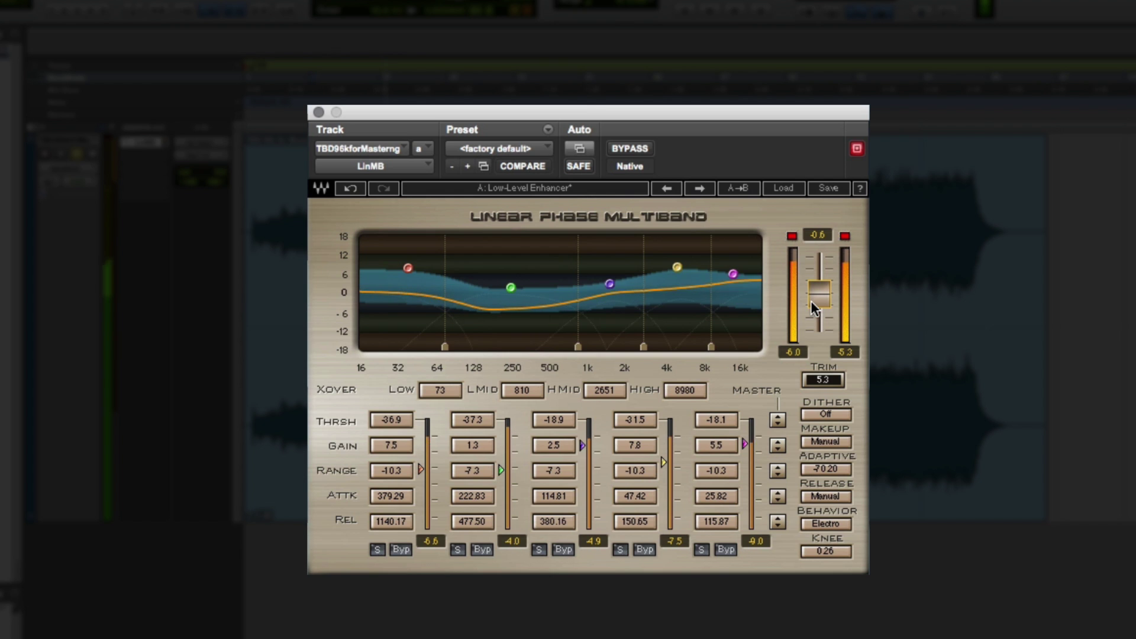